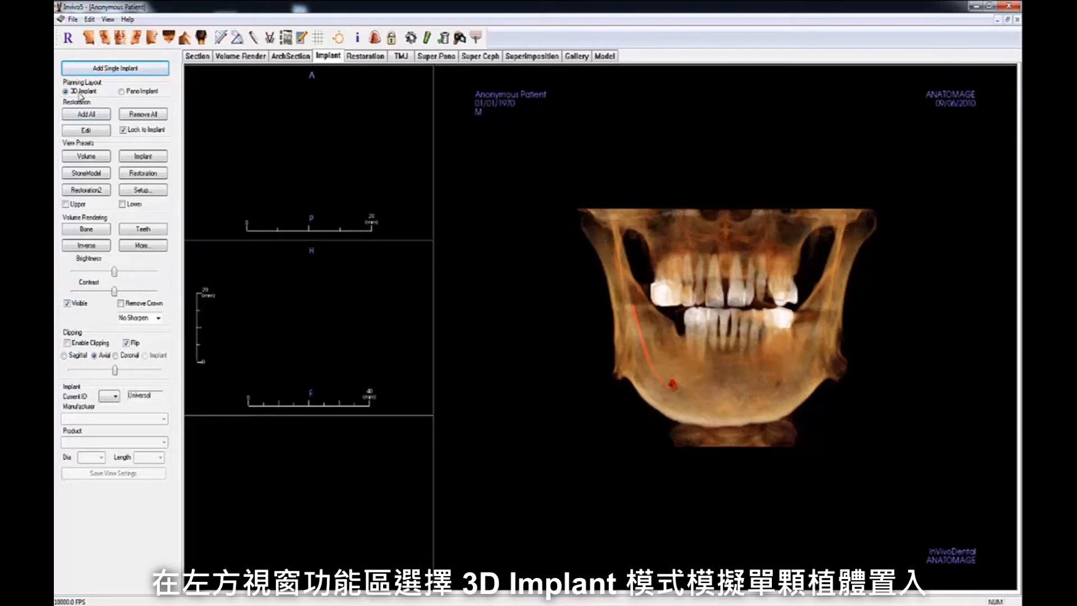
Step: Add a single implant for mandibular tooth position 29 and place it in the edentulous gap of the 3D jaw model
{"action": "left_click", "coordinate": [99, 72]}
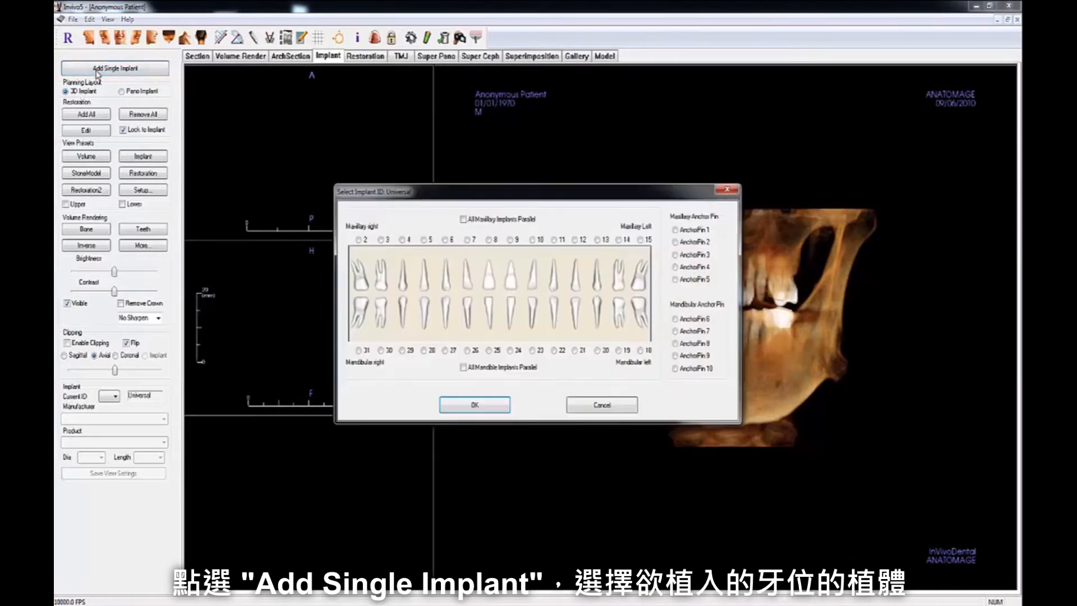
{"action": "left_click", "coordinate": [402, 351]}
{"action": "left_click", "coordinate": [464, 406]}
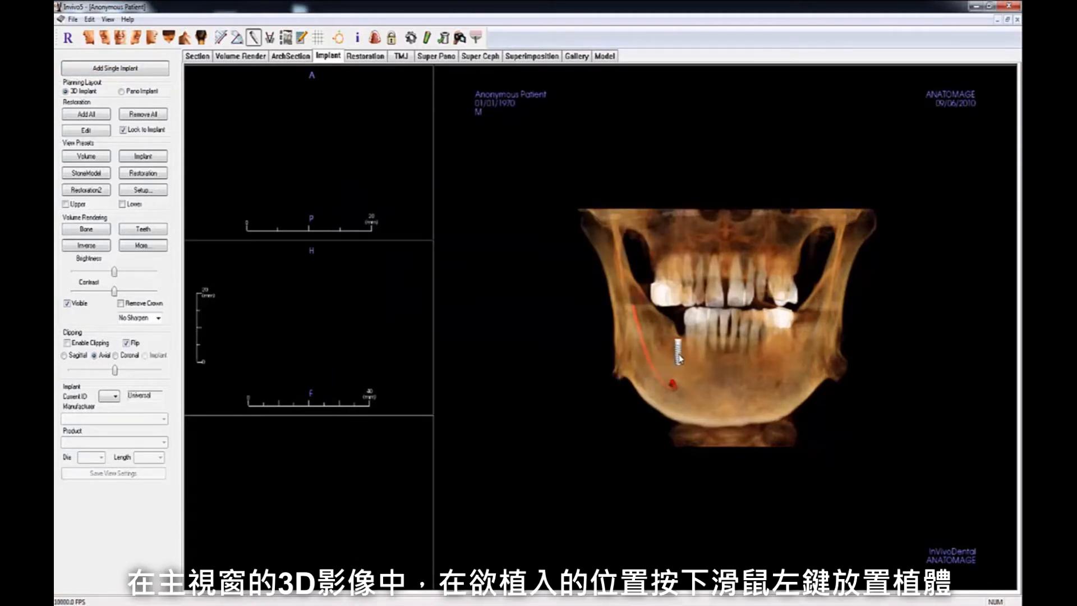
{"action": "left_click", "coordinate": [678, 359]}
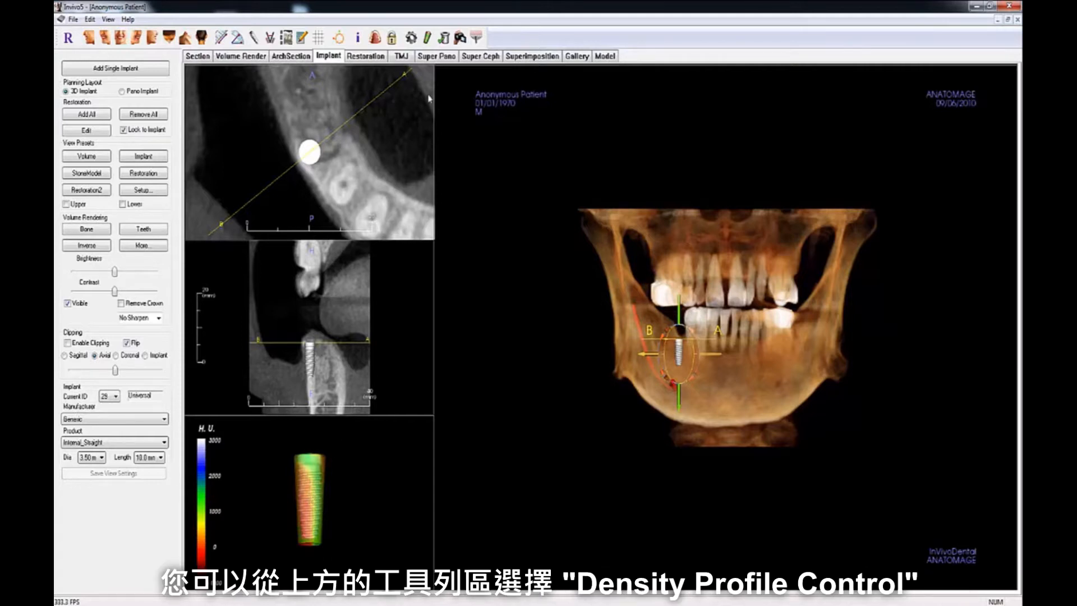
Step: Turn off the density profile's visibility and rotate the A-B line slightly in the axial slice
{"action": "left_click", "coordinate": [427, 39]}
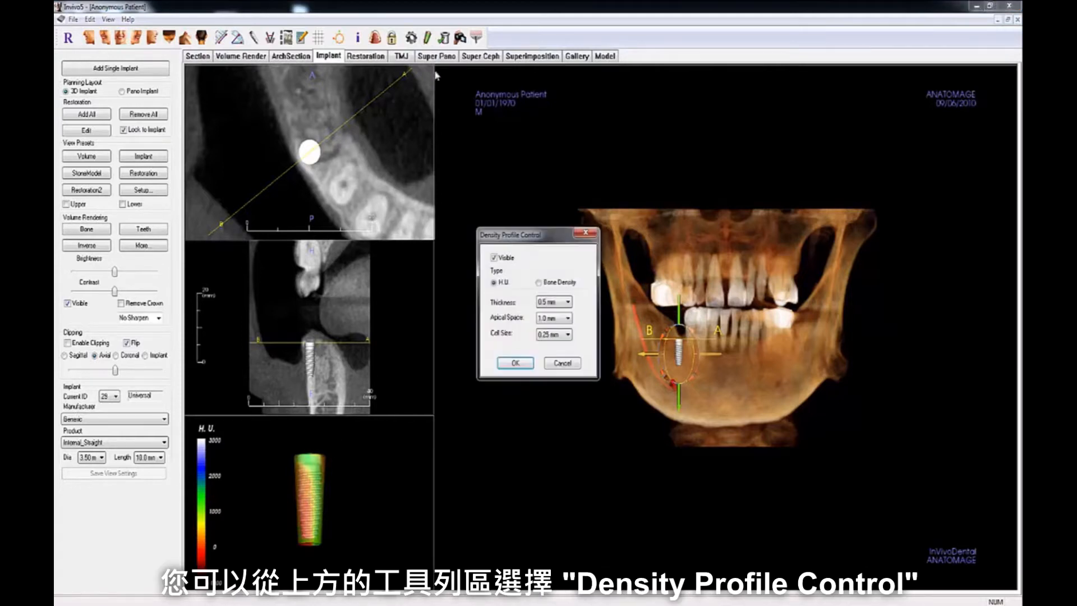
{"action": "left_click", "coordinate": [494, 257]}
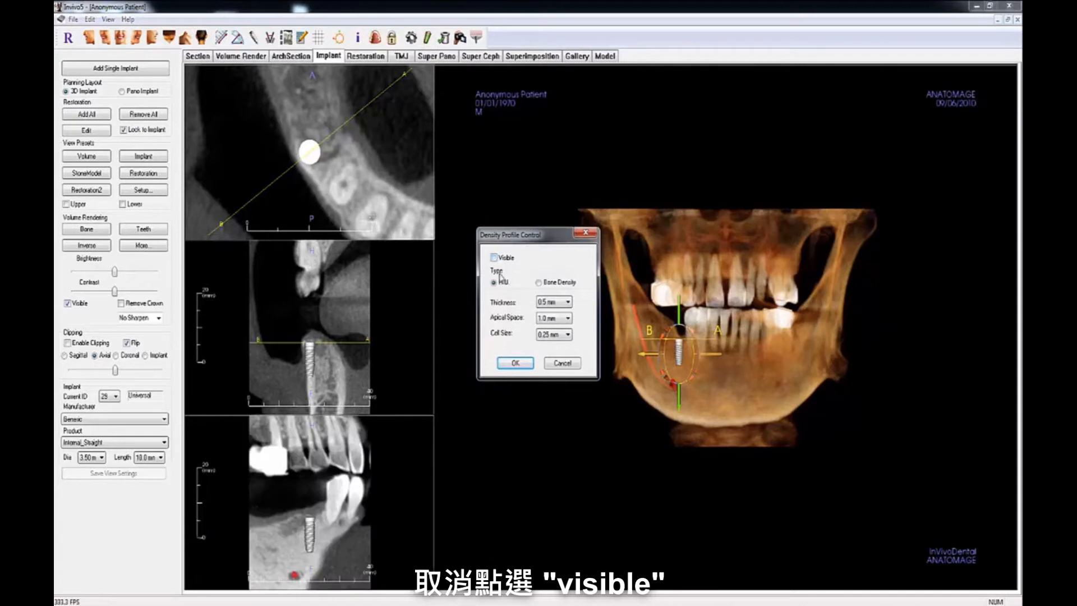
{"action": "left_click", "coordinate": [510, 363]}
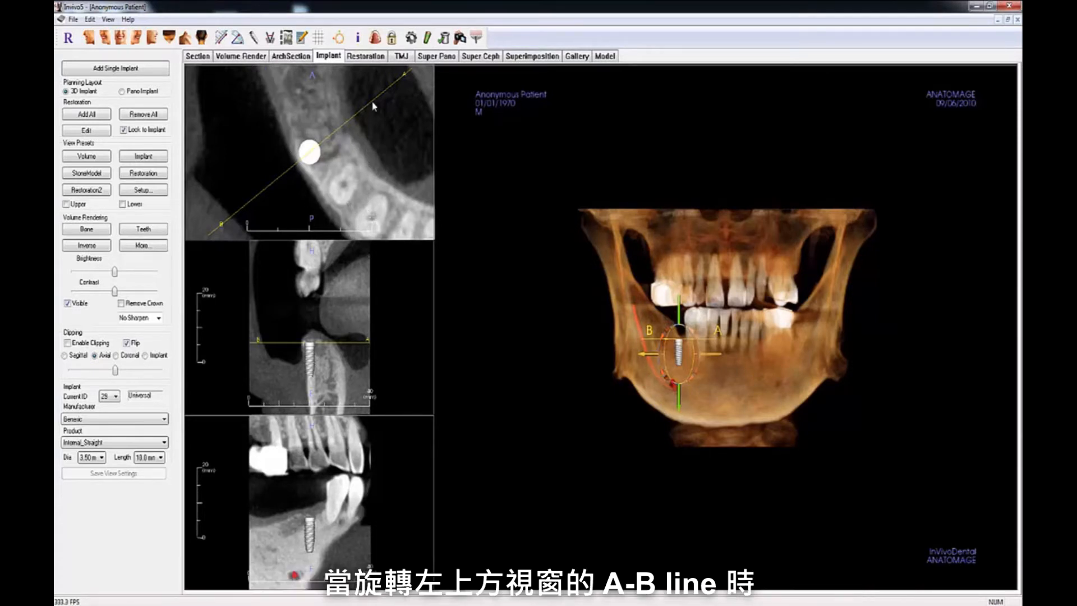
{"action": "mouse_move", "coordinate": [374, 106]}
{"action": "left_mouse_down"}
{"action": "mouse_move", "coordinate": [375, 155]}
{"action": "mouse_move", "coordinate": [339, 203]}
{"action": "mouse_move", "coordinate": [290, 206]}
{"action": "mouse_move", "coordinate": [252, 166]}
{"action": "mouse_move", "coordinate": [251, 135]}
{"action": "mouse_move", "coordinate": [293, 102]}
{"action": "mouse_move", "coordinate": [329, 105]}
{"action": "mouse_move", "coordinate": [355, 124]}
{"action": "left_mouse_up"}
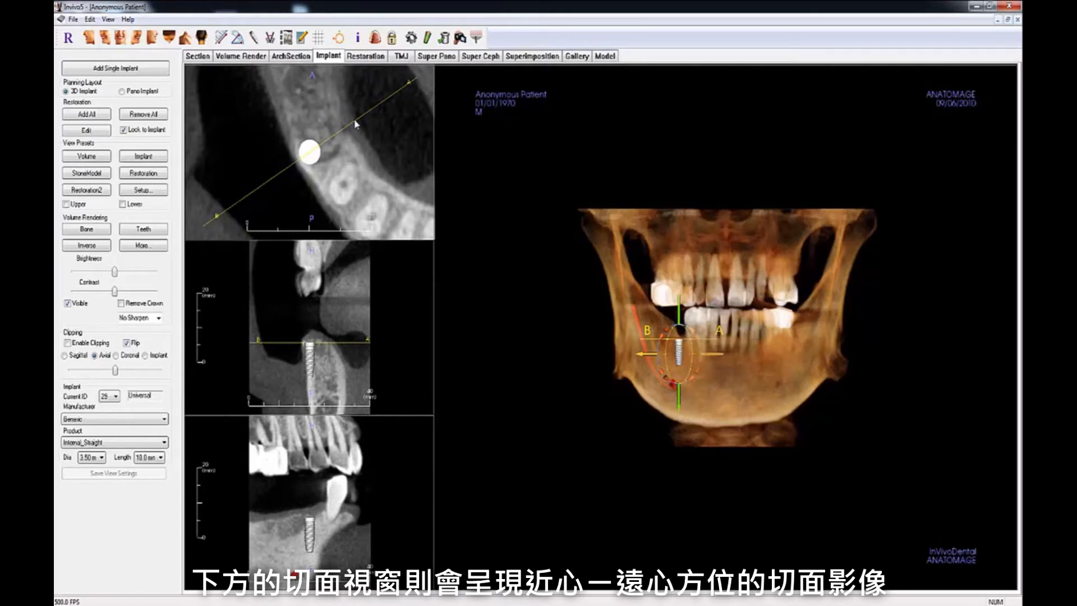
Step: Set implant 29 to manufacturer Astra, product OsseoSpeed_TX_S, with a 3.00 mm diameter and 11.0 mm length
{"action": "left_click", "coordinate": [164, 419]}
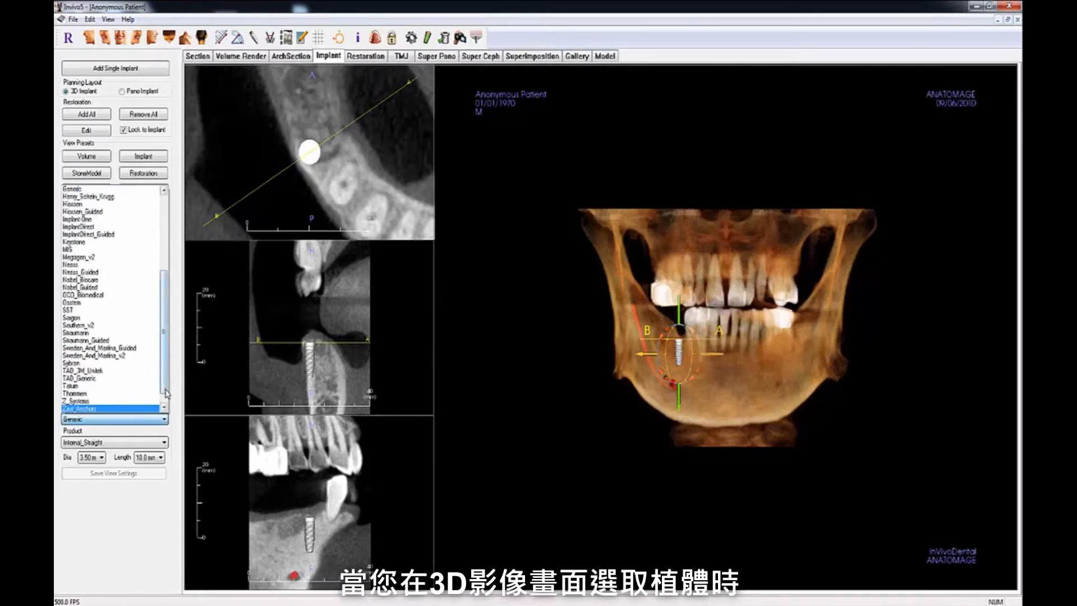
{"action": "left_click_drag", "start_coordinate": [165, 390], "coordinate": [162, 281]}
{"action": "left_click", "coordinate": [119, 198]}
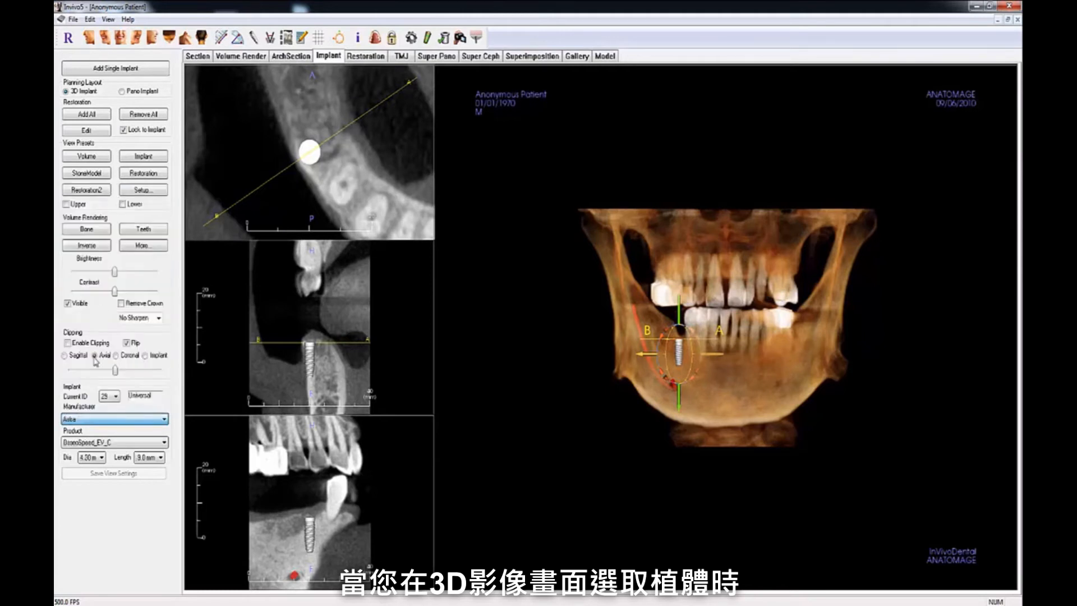
{"action": "left_click", "coordinate": [103, 442]}
{"action": "left_click", "coordinate": [110, 480]}
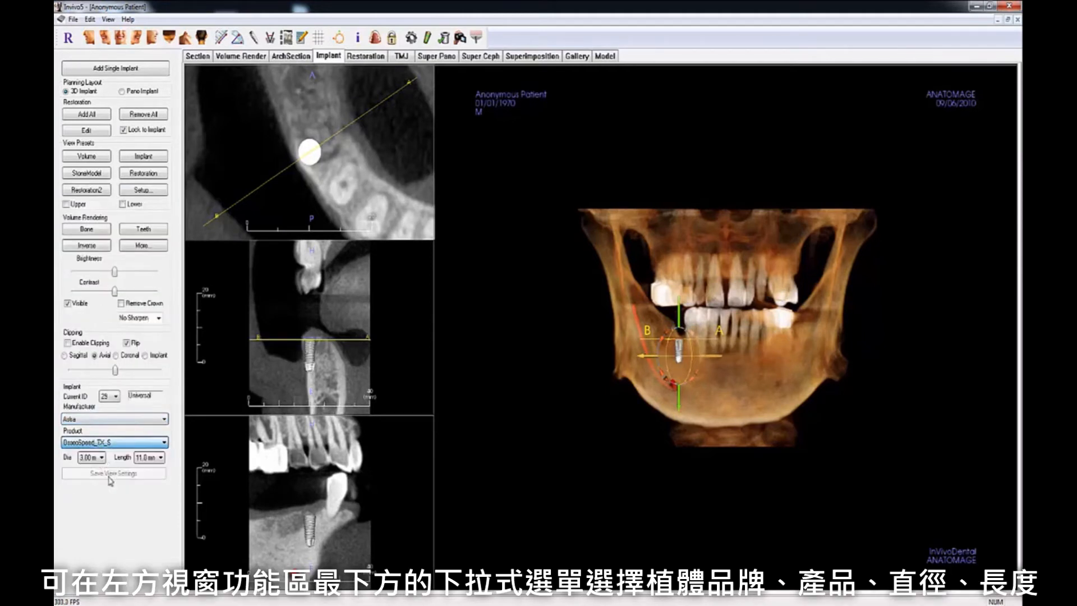
{"action": "left_click", "coordinate": [102, 457]}
{"action": "left_click", "coordinate": [100, 467]}
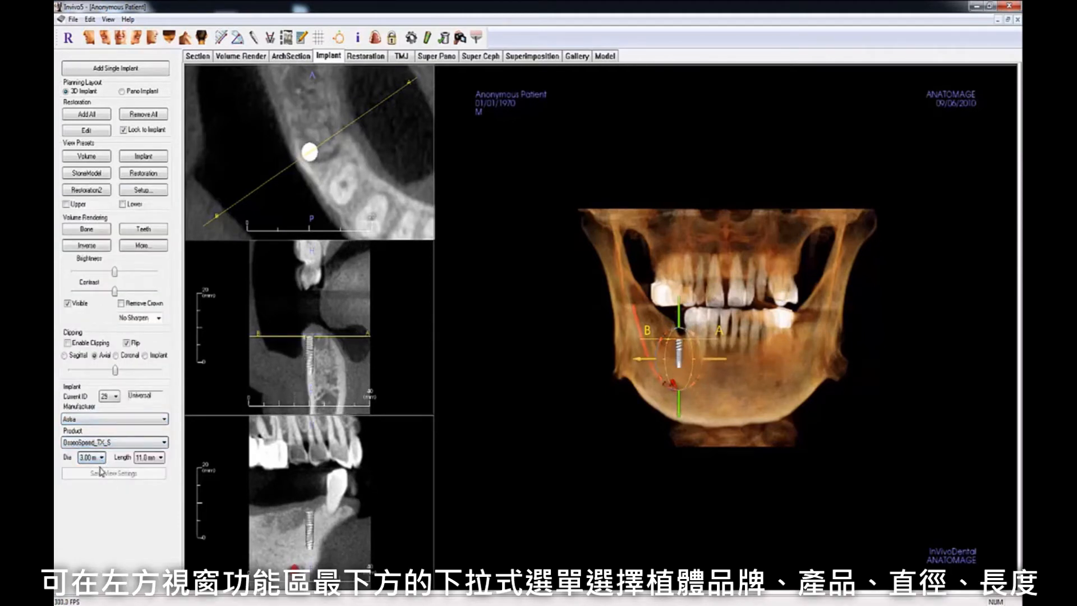
{"action": "left_click", "coordinate": [141, 458]}
{"action": "left_click", "coordinate": [143, 471]}
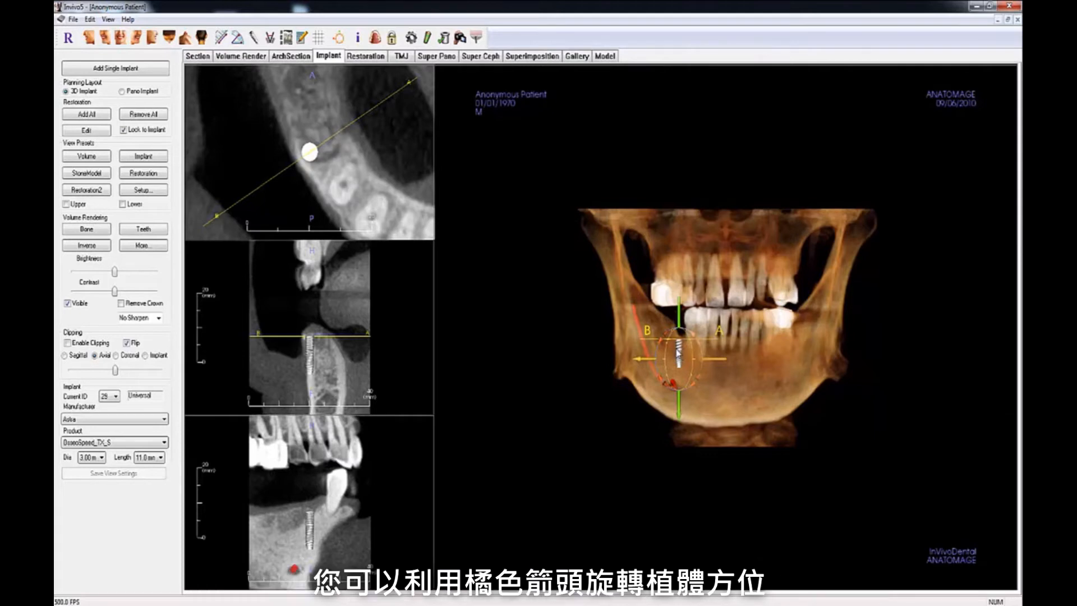
Step: Adjust the implant's orientation with its rotation ring and shift it sideways toward the front teeth in the 3D model
{"action": "mouse_move", "coordinate": [661, 346]}
{"action": "left_mouse_down"}
{"action": "mouse_move", "coordinate": [654, 358]}
{"action": "mouse_move", "coordinate": [657, 342]}
{"action": "left_mouse_up"}
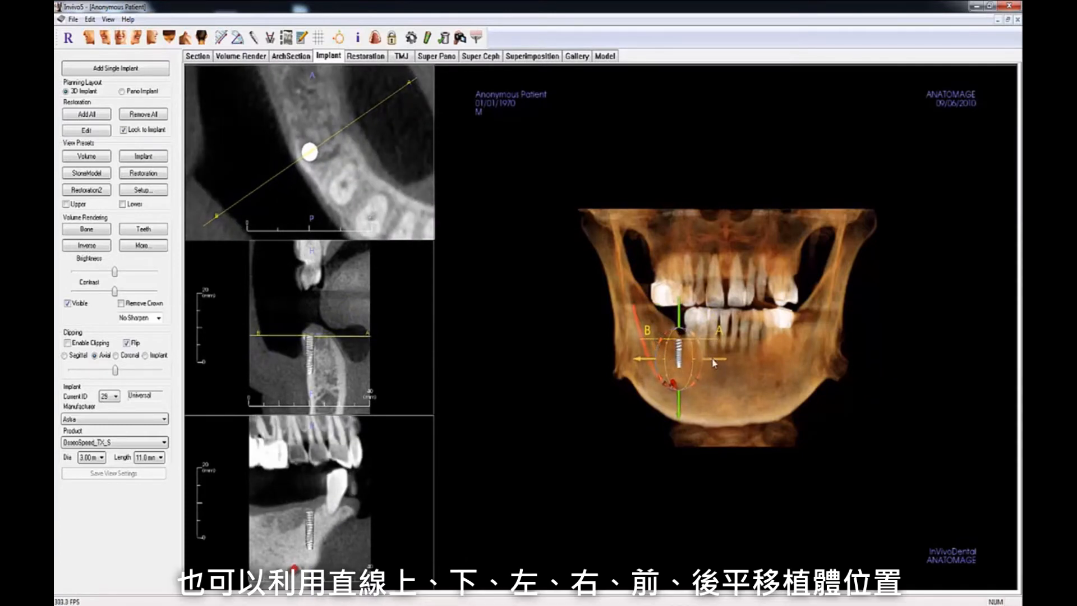
{"action": "left_click_drag", "start_coordinate": [713, 360], "coordinate": [722, 363]}
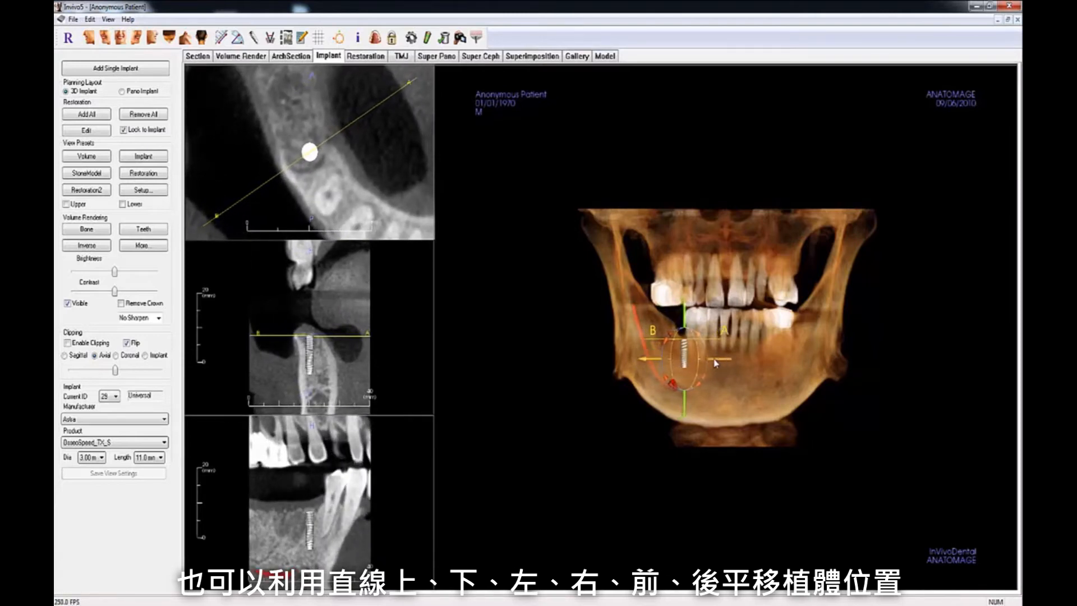
Step: Inspect the implant position from above with axial clipping enabled, and restore the unclipped front view
{"action": "left_click", "coordinate": [67, 343]}
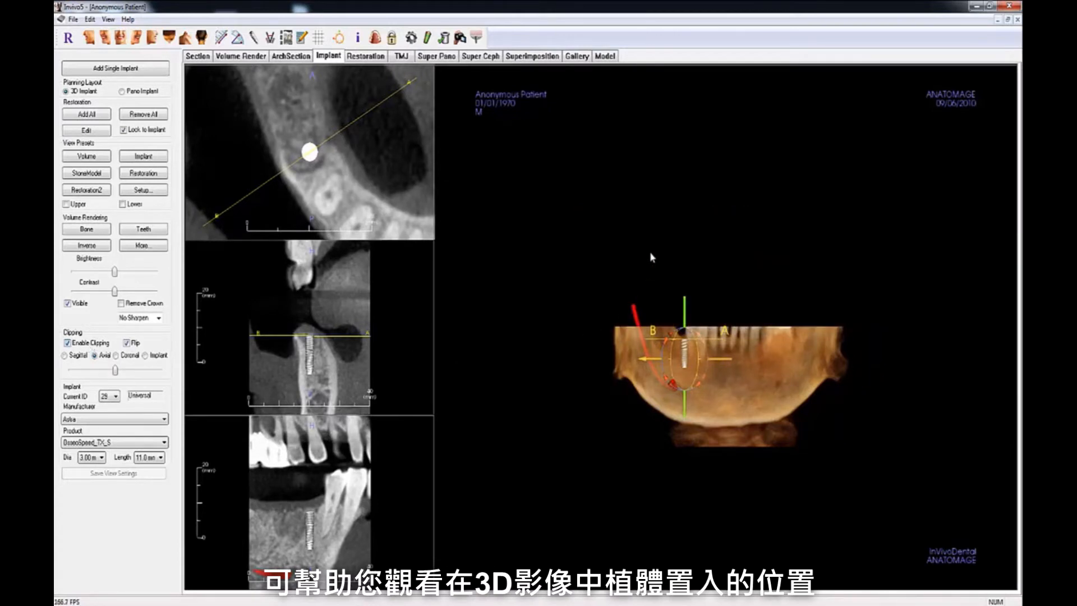
{"action": "left_click_drag", "start_coordinate": [650, 251], "coordinate": [649, 436]}
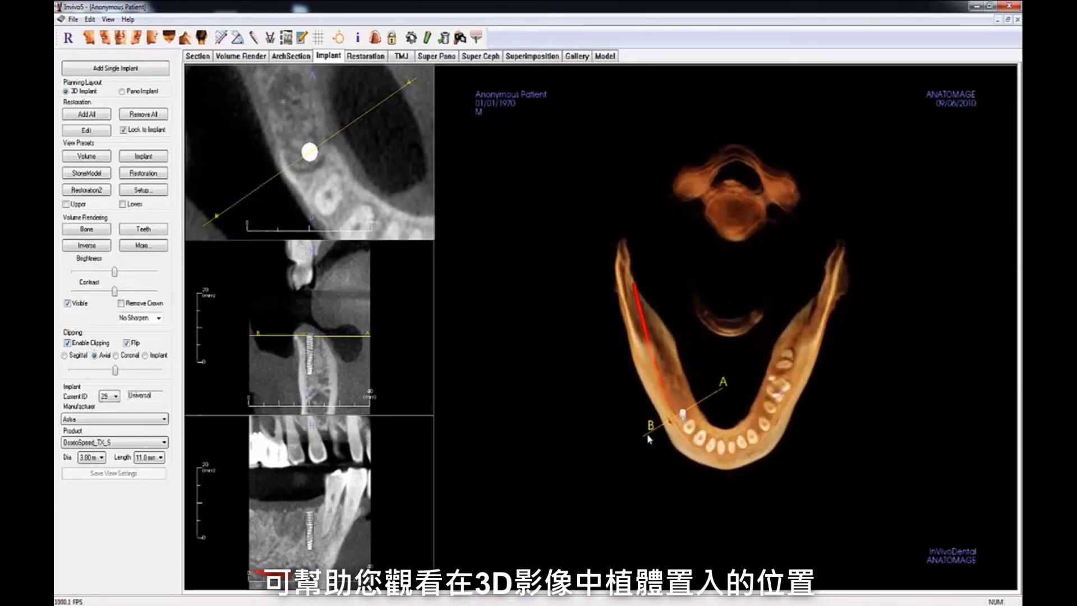
{"action": "left_click", "coordinate": [96, 343]}
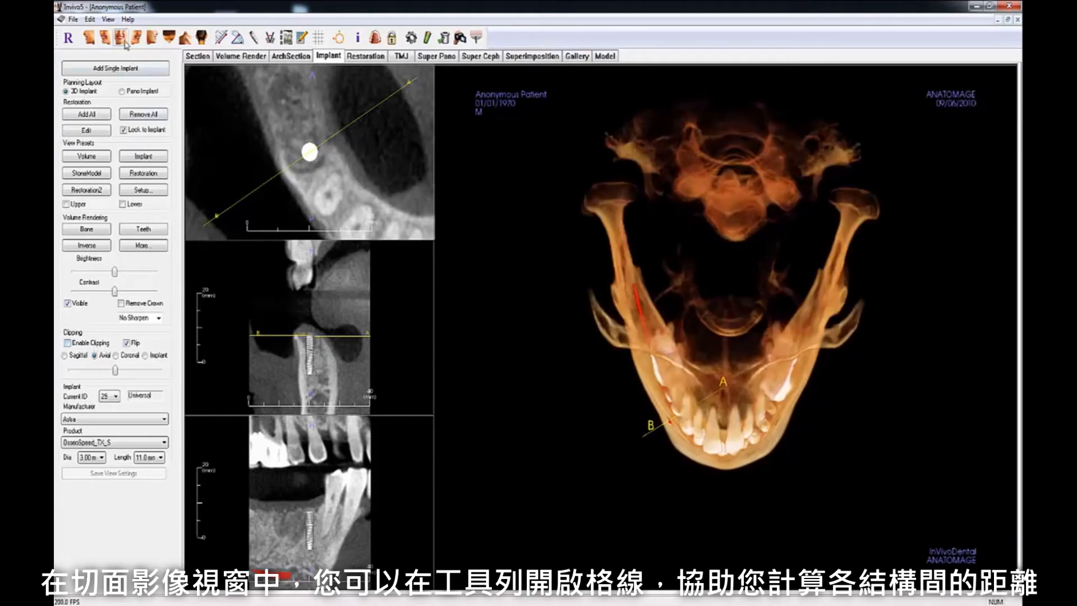
{"action": "left_click", "coordinate": [123, 40]}
Step: Show the grid over the slice images to gauge distances between structures, and hide it again
{"action": "left_click", "coordinate": [318, 38]}
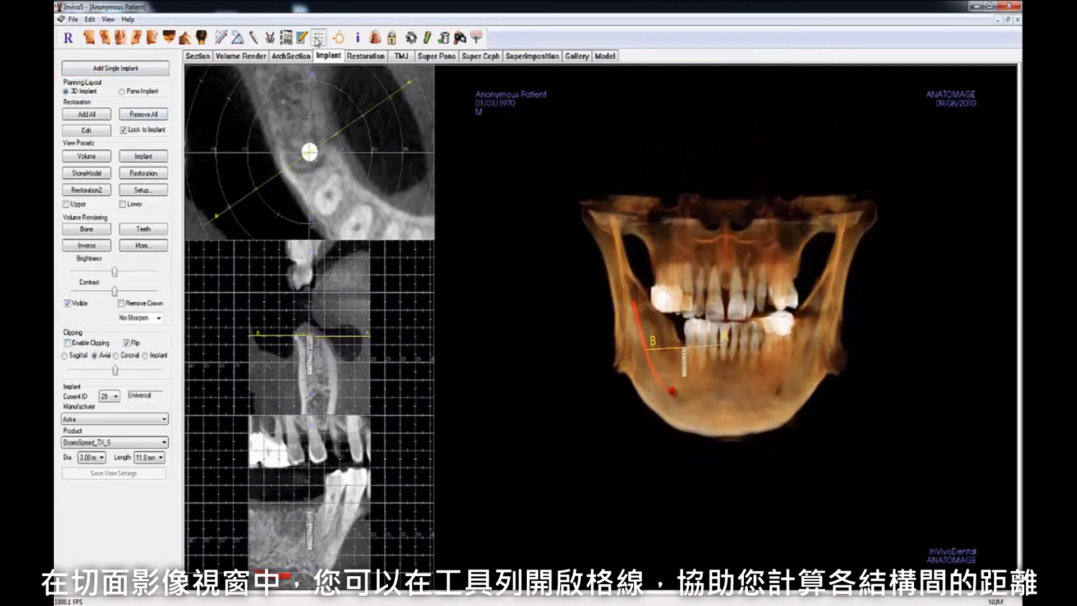
{"action": "left_click", "coordinate": [318, 38]}
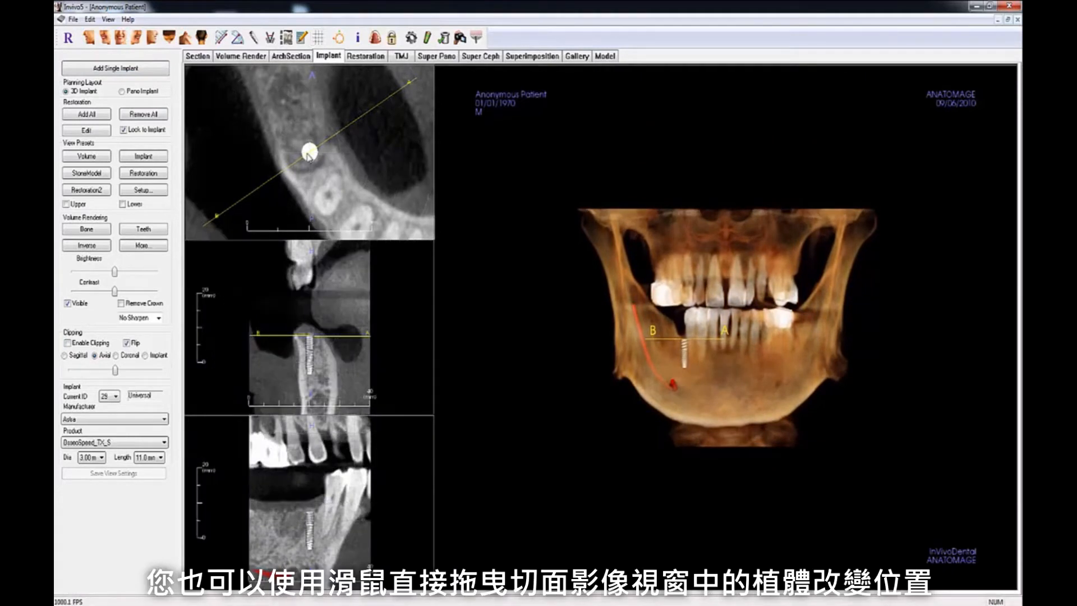
Step: Reposition the implant slightly in the axial slice and rotate the A-B line perpendicular to the dental arch
{"action": "left_click_drag", "start_coordinate": [309, 158], "coordinate": [309, 160]}
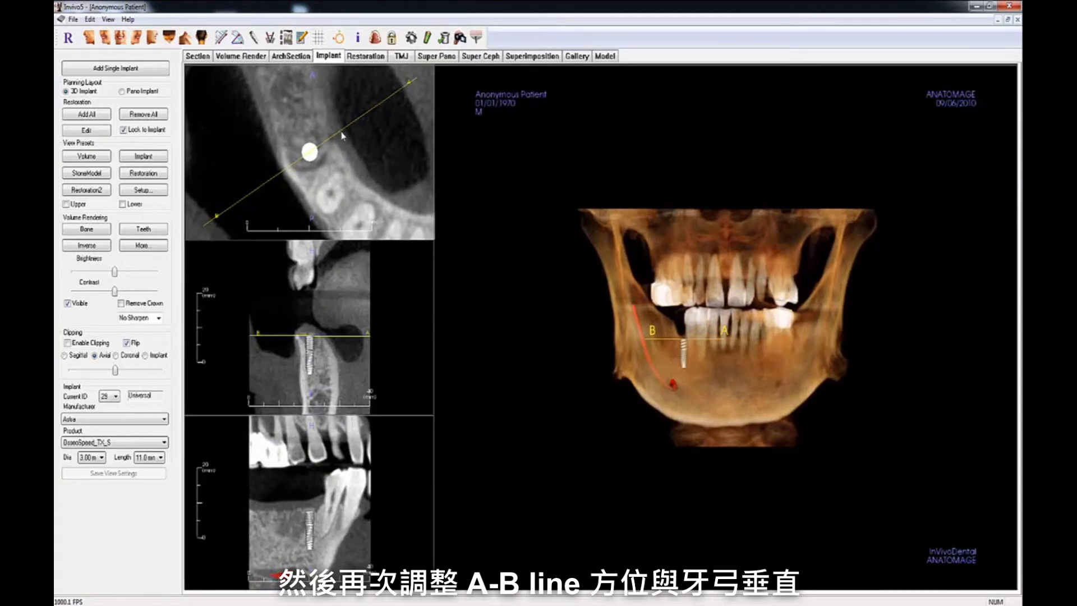
{"action": "left_click_drag", "start_coordinate": [344, 132], "coordinate": [346, 126]}
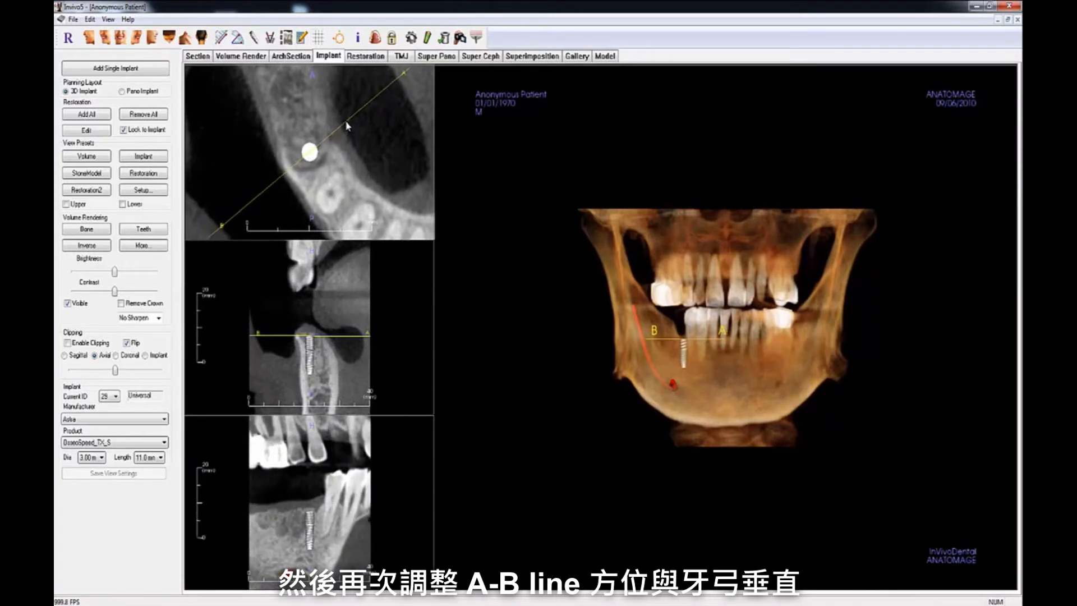
Step: Tilt the implant in the cross-sectional slice along the A-B line and try adjusting its length with the blue handle
{"action": "left_click", "coordinate": [313, 367]}
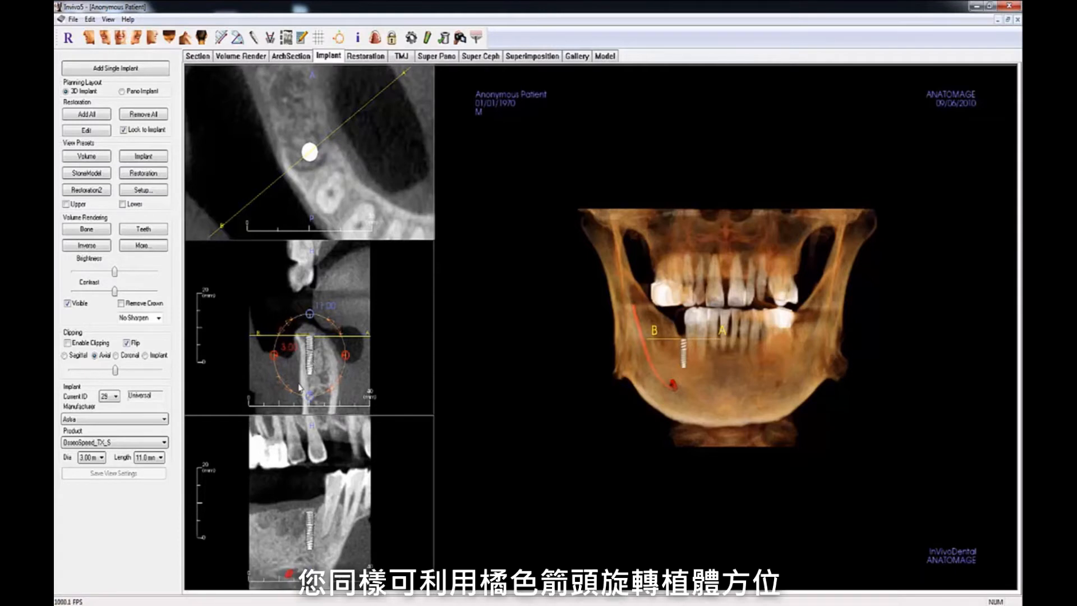
{"action": "left_click_drag", "start_coordinate": [288, 391], "coordinate": [291, 391]}
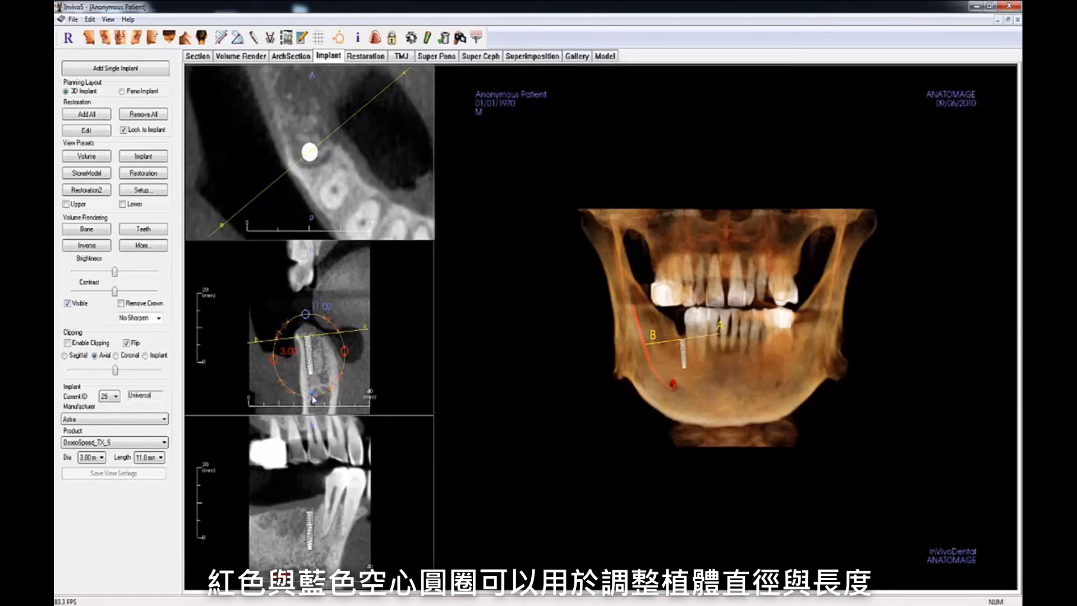
{"action": "left_click_drag", "start_coordinate": [313, 396], "coordinate": [314, 398]}
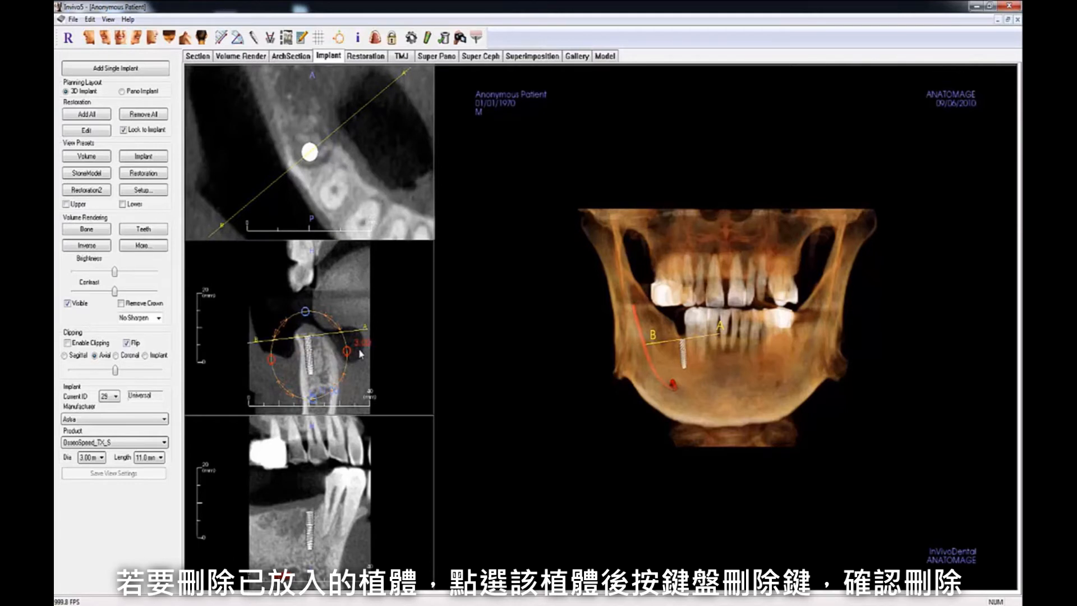
Step: Delete the implant at position 29 and confirm the removal
{"action": "key", "text": "Delete"}
{"action": "key", "text": "Return"}
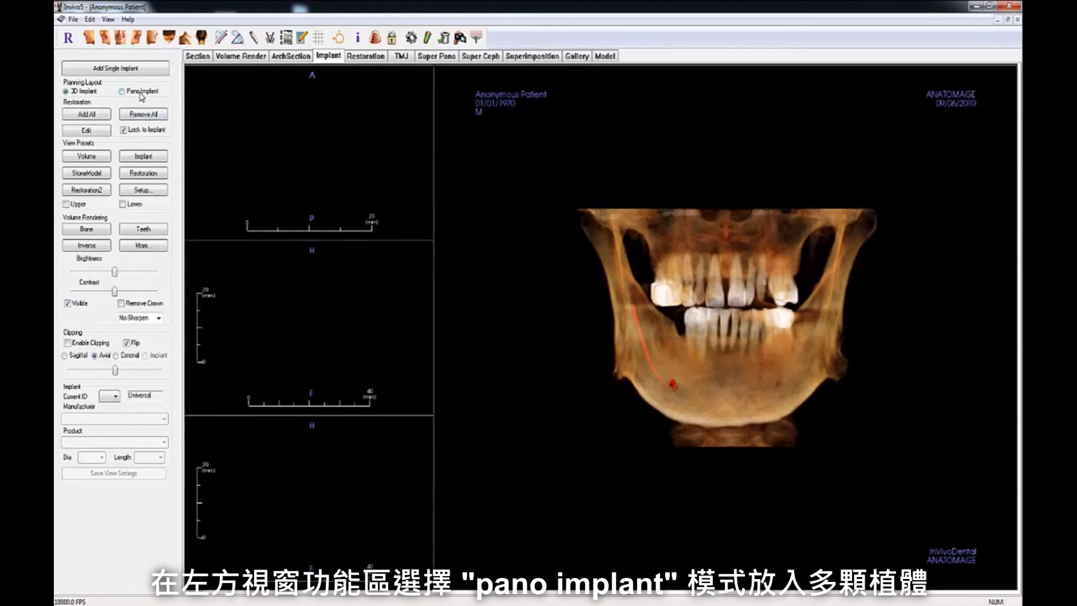
Step: Switch to the Pano Implant layout and adjust the panoramic image's upper and lower limits and arch curve to cover the jaws
{"action": "left_click", "coordinate": [122, 92]}
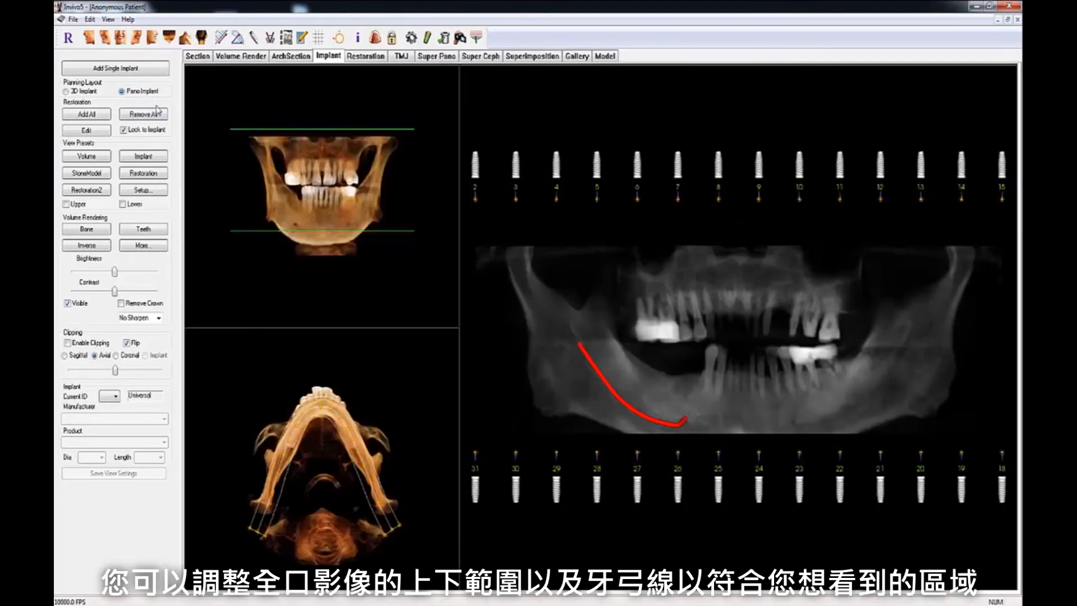
{"action": "left_click_drag", "start_coordinate": [235, 131], "coordinate": [236, 138]}
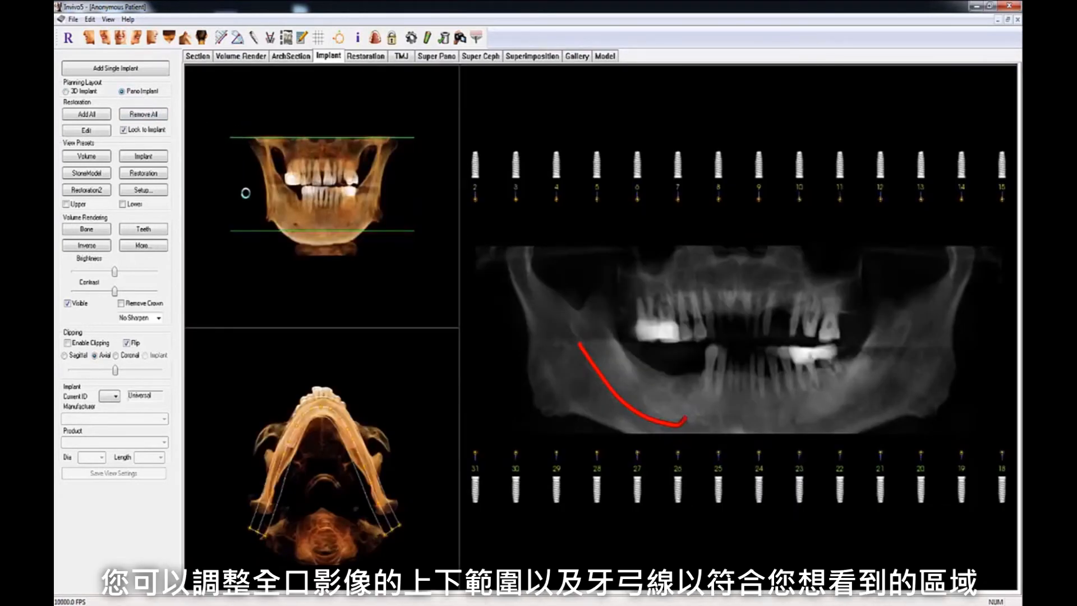
{"action": "left_click_drag", "start_coordinate": [248, 231], "coordinate": [249, 250]}
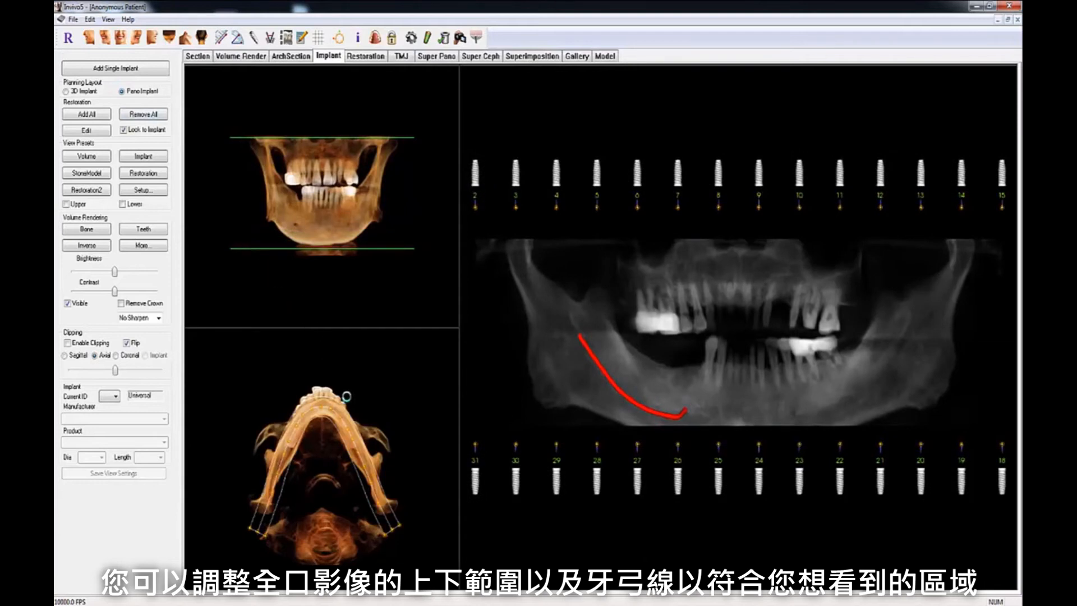
{"action": "left_click_drag", "start_coordinate": [402, 526], "coordinate": [409, 524]}
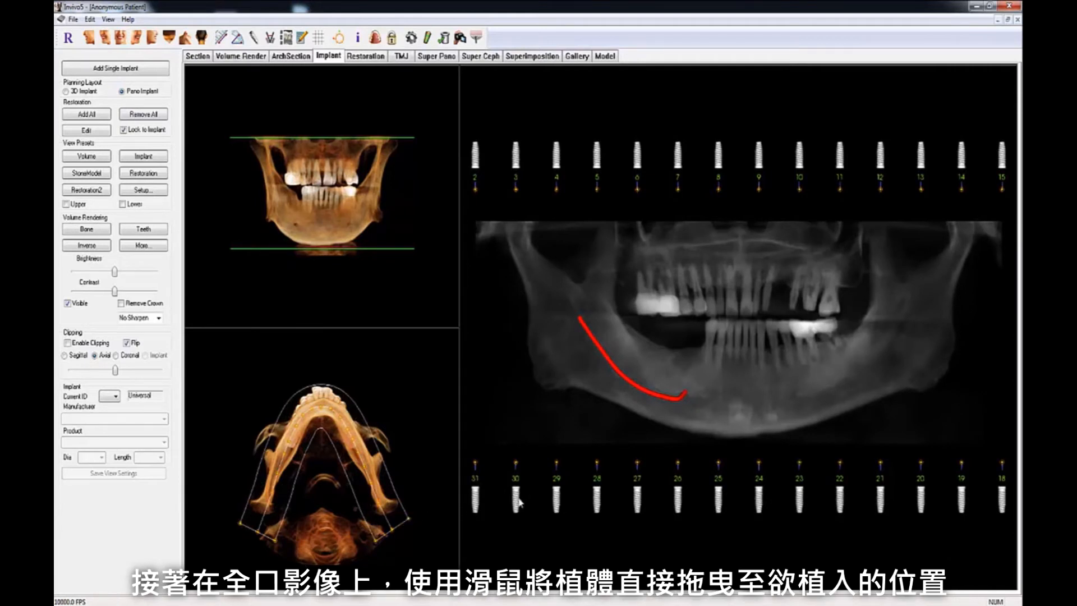
Step: Place implants 29 and 30 in the lower edentulous gap of the panoramic image and set implant 30's A-B line perpendicular to the arch
{"action": "left_click_drag", "start_coordinate": [556, 497], "coordinate": [696, 354]}
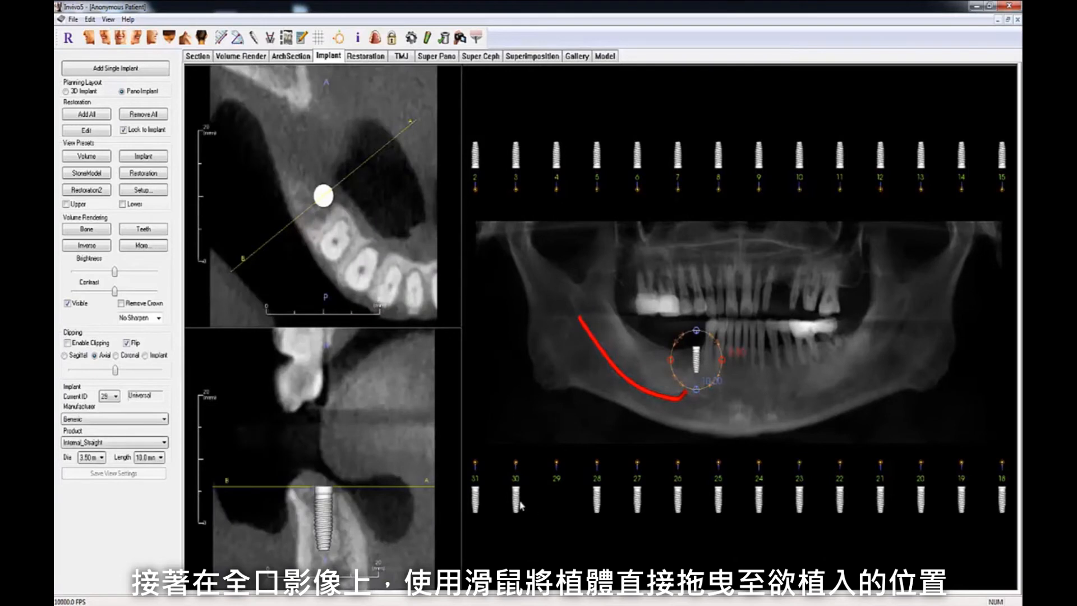
{"action": "left_click_drag", "start_coordinate": [517, 499], "coordinate": [685, 367]}
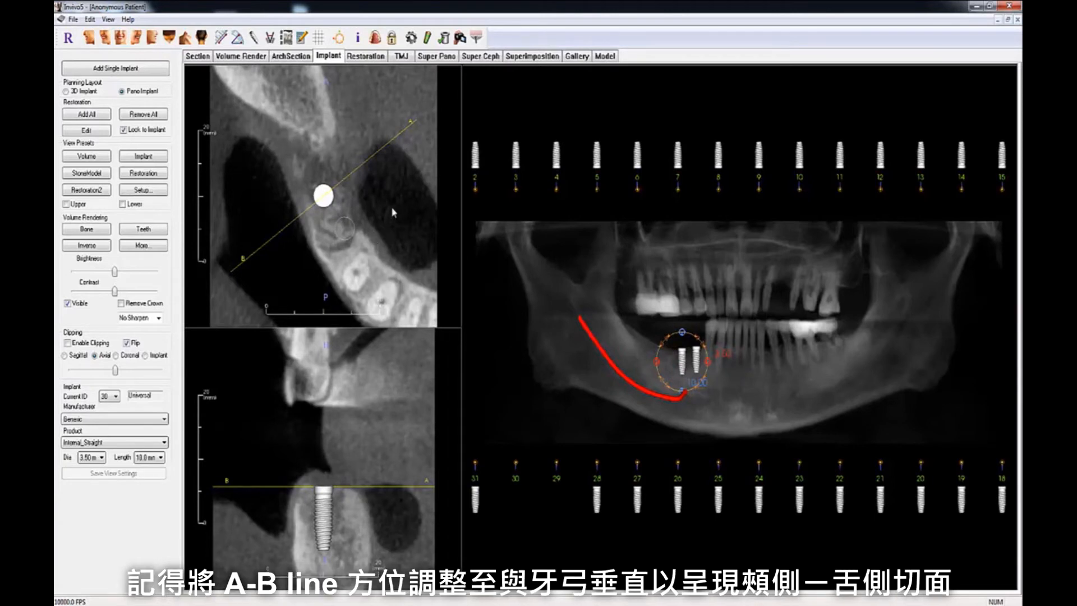
{"action": "left_click_drag", "start_coordinate": [413, 132], "coordinate": [424, 131]}
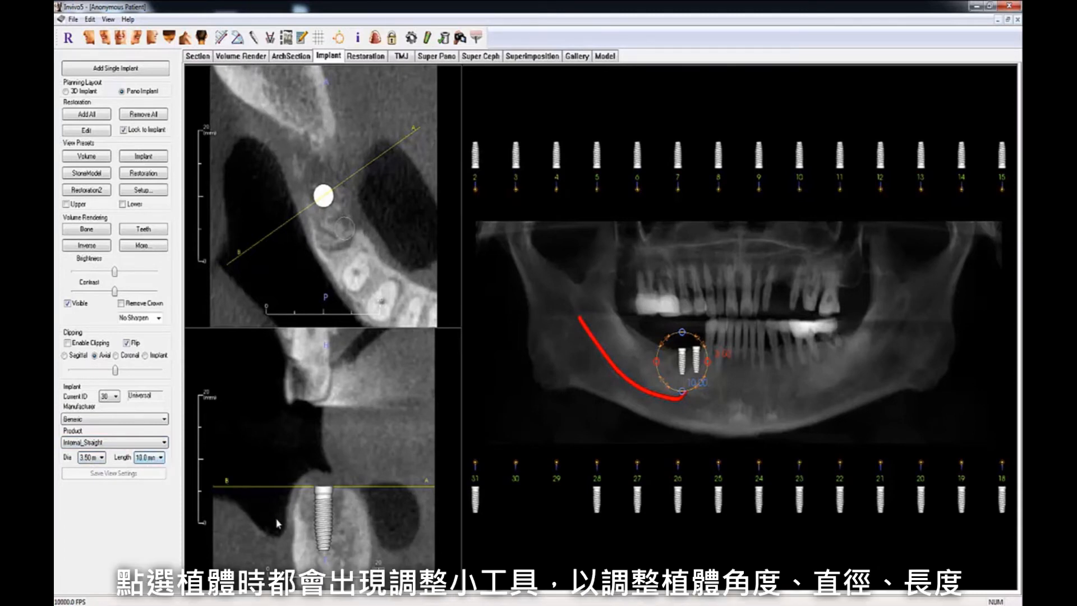
Step: Move implant 30 slightly deeper into the bone and fine-tune its tilt in the cross-sectional slice
{"action": "left_click", "coordinate": [327, 535]}
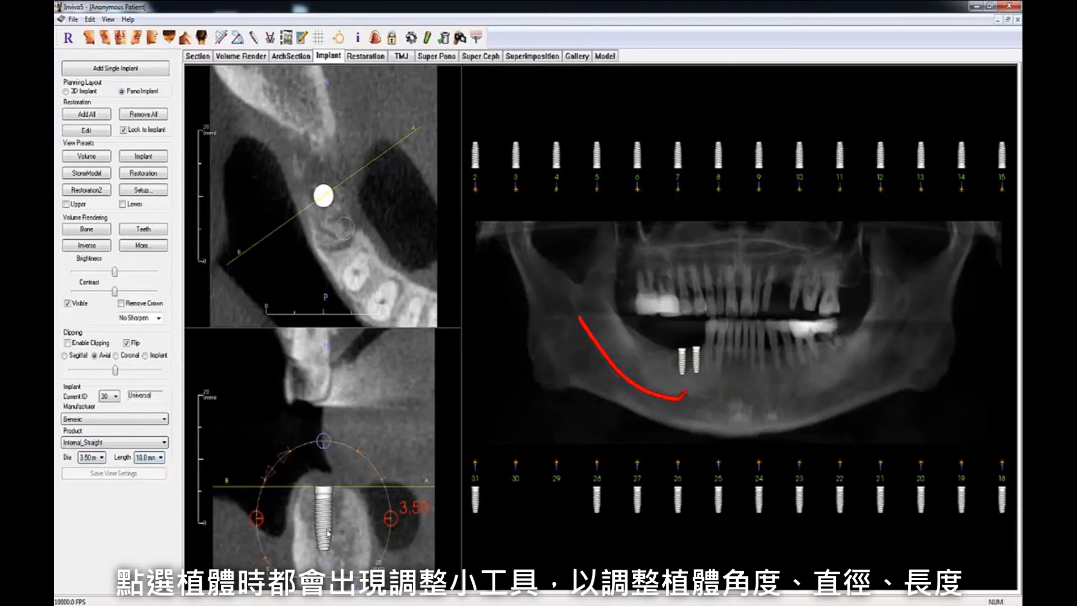
{"action": "left_click_drag", "start_coordinate": [326, 531], "coordinate": [326, 533]}
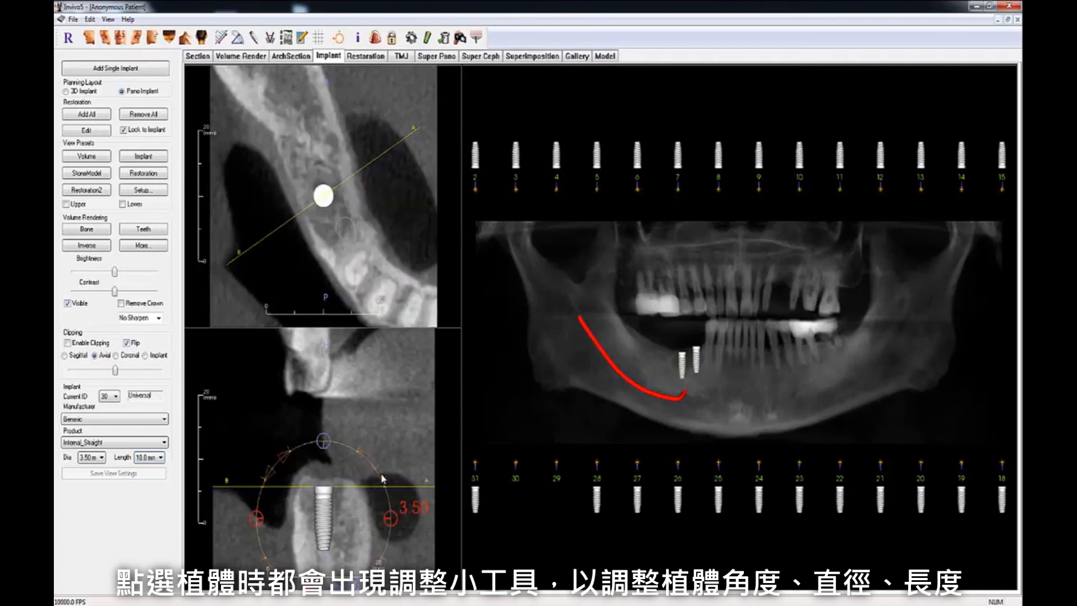
{"action": "left_click_drag", "start_coordinate": [381, 478], "coordinate": [381, 477]}
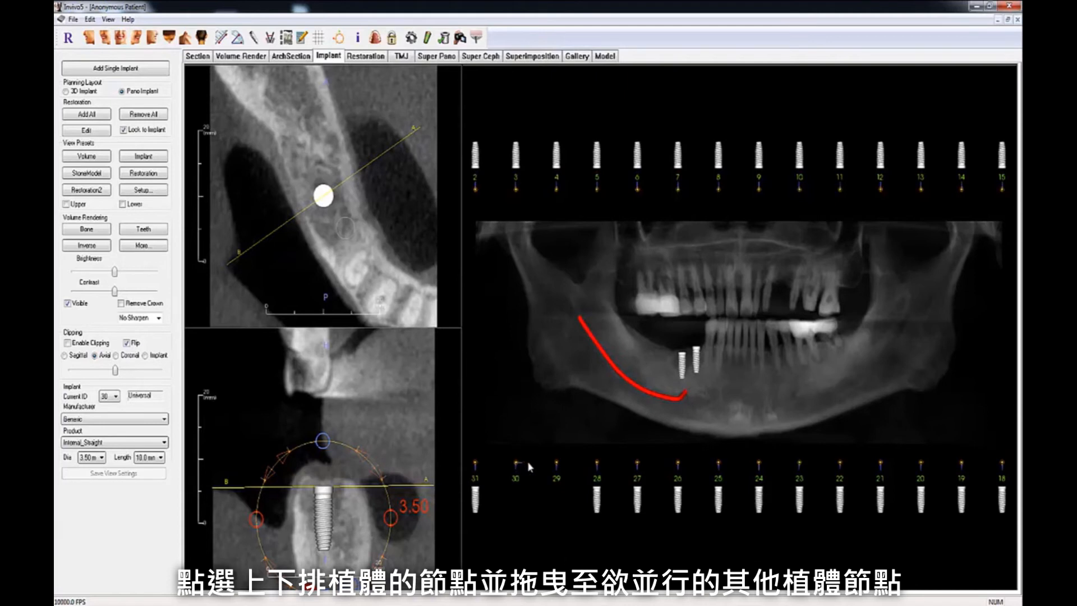
Step: Link implants 30 and 29 into a parallel group and rotate implant 30 slightly in the panoramic image
{"action": "left_click_drag", "start_coordinate": [528, 467], "coordinate": [557, 465]}
{"action": "left_click", "coordinate": [683, 373]}
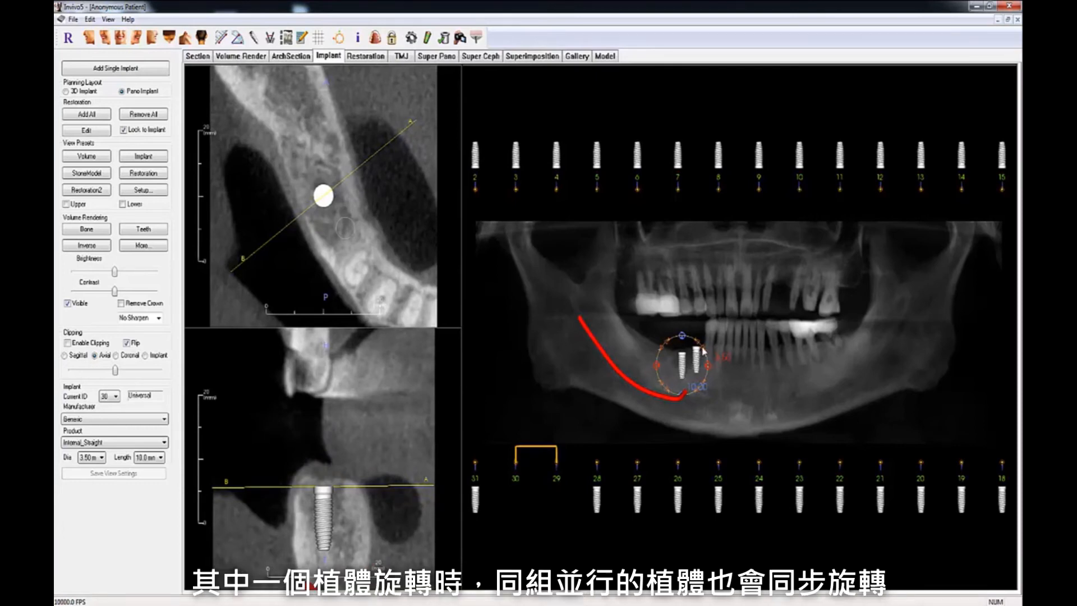
{"action": "left_click_drag", "start_coordinate": [703, 346], "coordinate": [707, 350]}
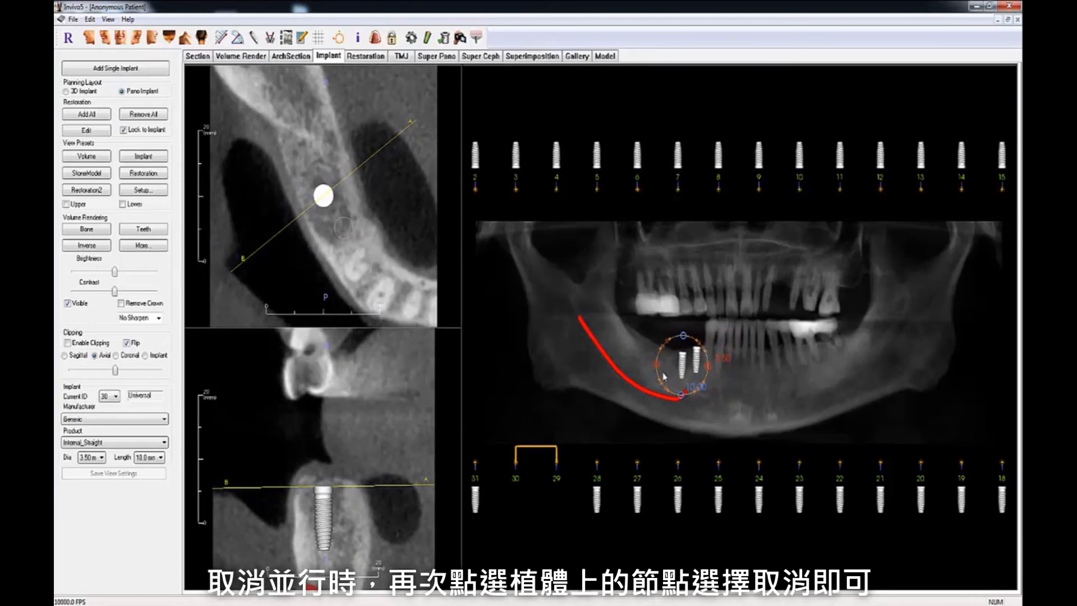
Step: Break implant 29 from its parallel group and return to the 3D Implant layout
{"action": "left_click", "coordinate": [557, 465]}
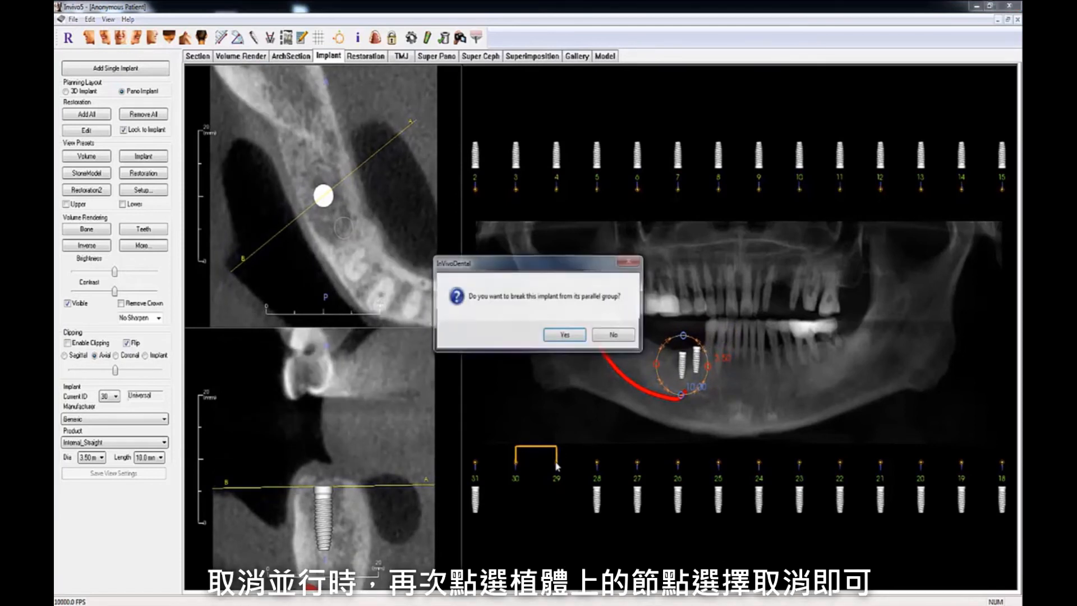
{"action": "left_click", "coordinate": [562, 339]}
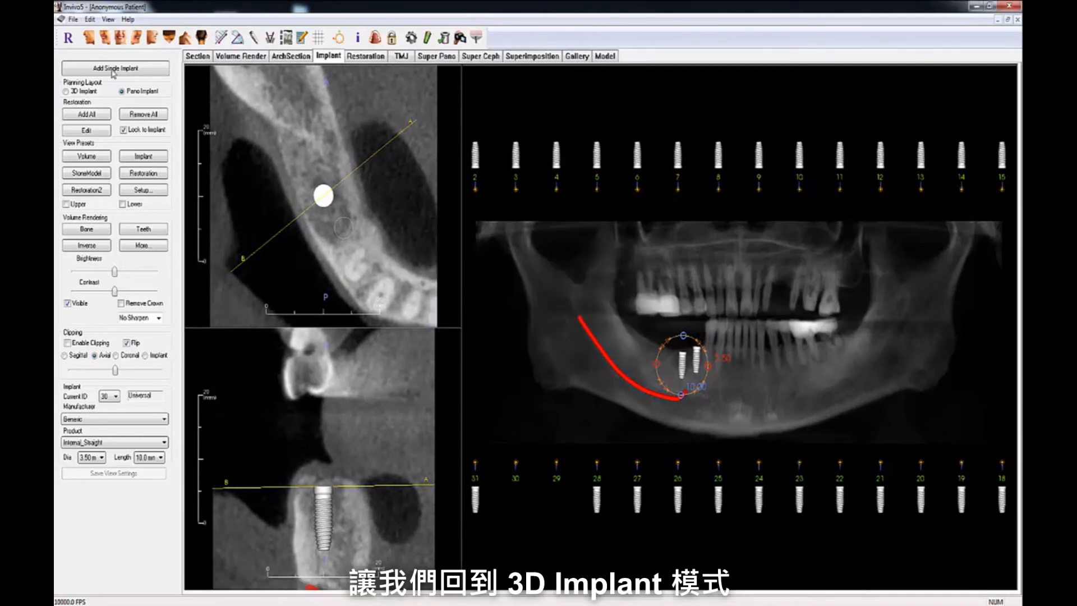
{"action": "left_click", "coordinate": [81, 92]}
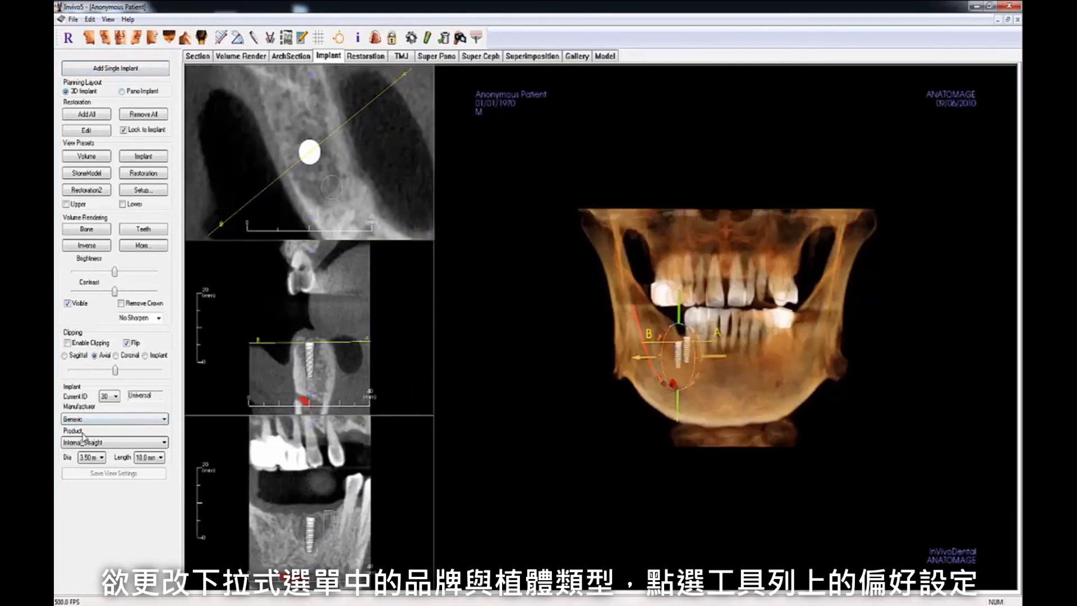
Step: Add the Astra_Facilitate_Guided products OsseoSpeed_TX and OsseoSpeed_TX_S to the preferred implants list and apply the preferences
{"action": "left_click", "coordinate": [415, 39]}
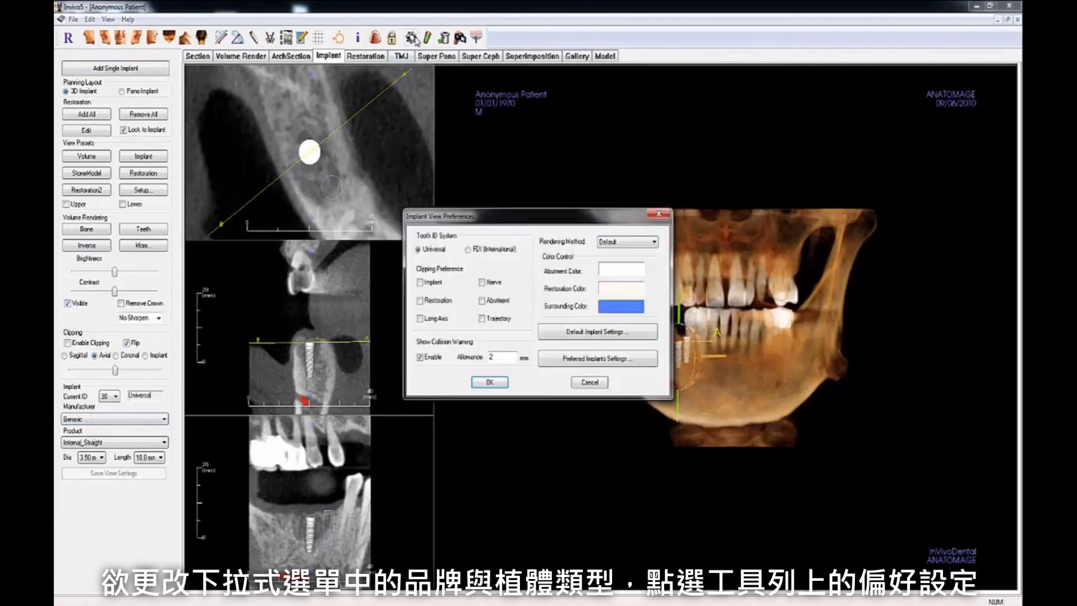
{"action": "left_click", "coordinate": [571, 362]}
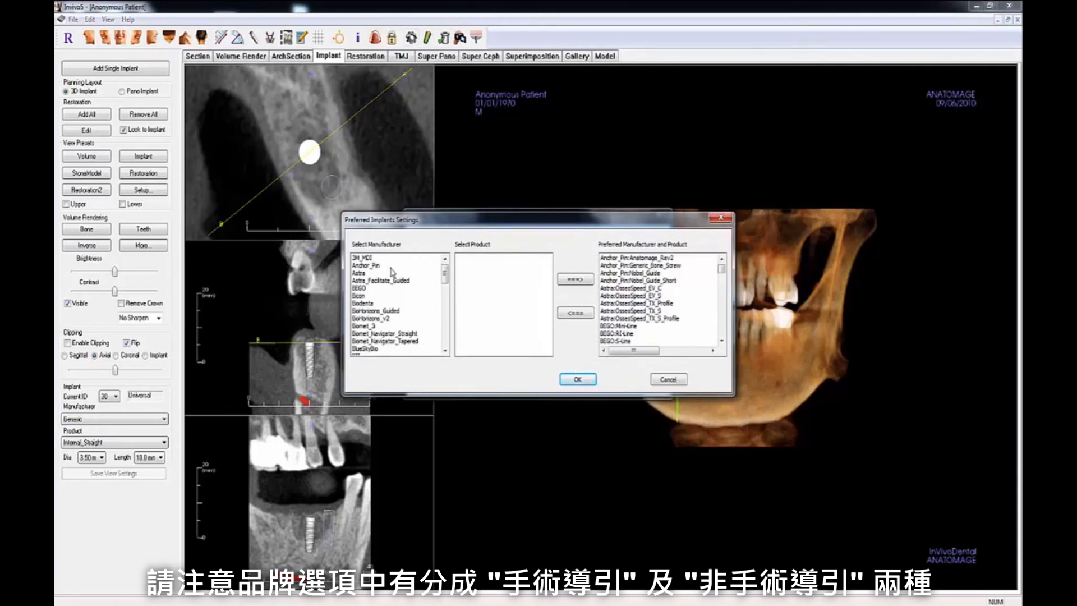
{"action": "left_click", "coordinate": [356, 281]}
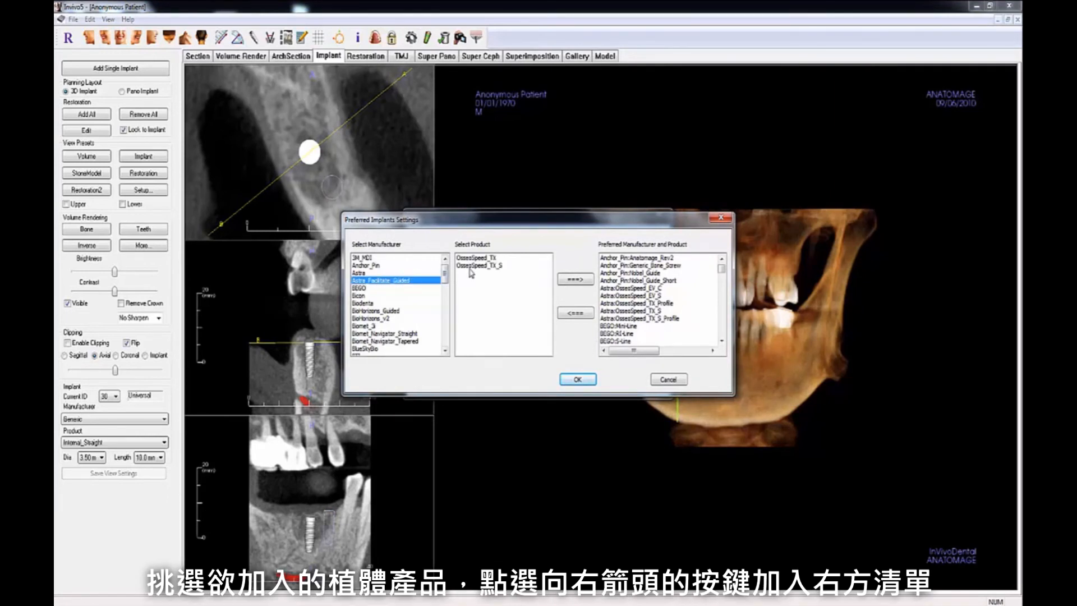
{"action": "left_click_drag", "start_coordinate": [475, 265], "coordinate": [479, 262]}
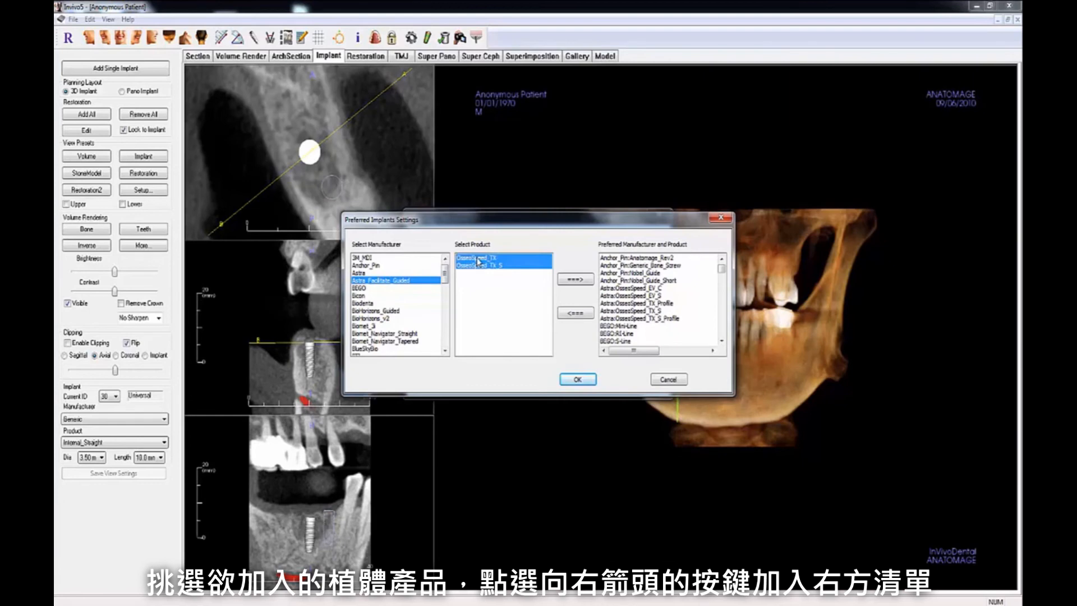
{"action": "left_click", "coordinate": [563, 281]}
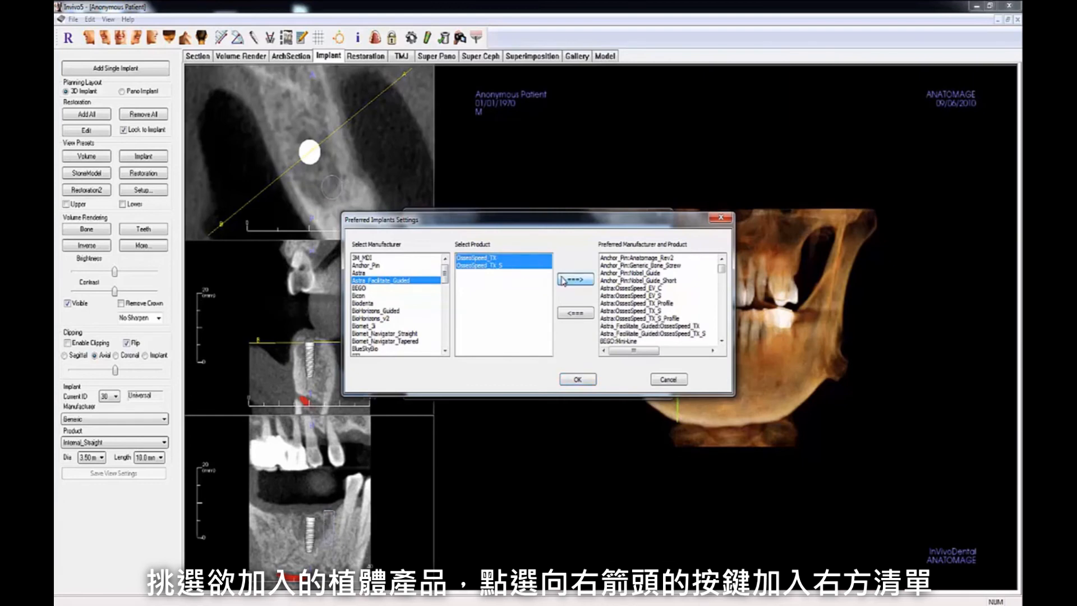
{"action": "left_click", "coordinate": [572, 380]}
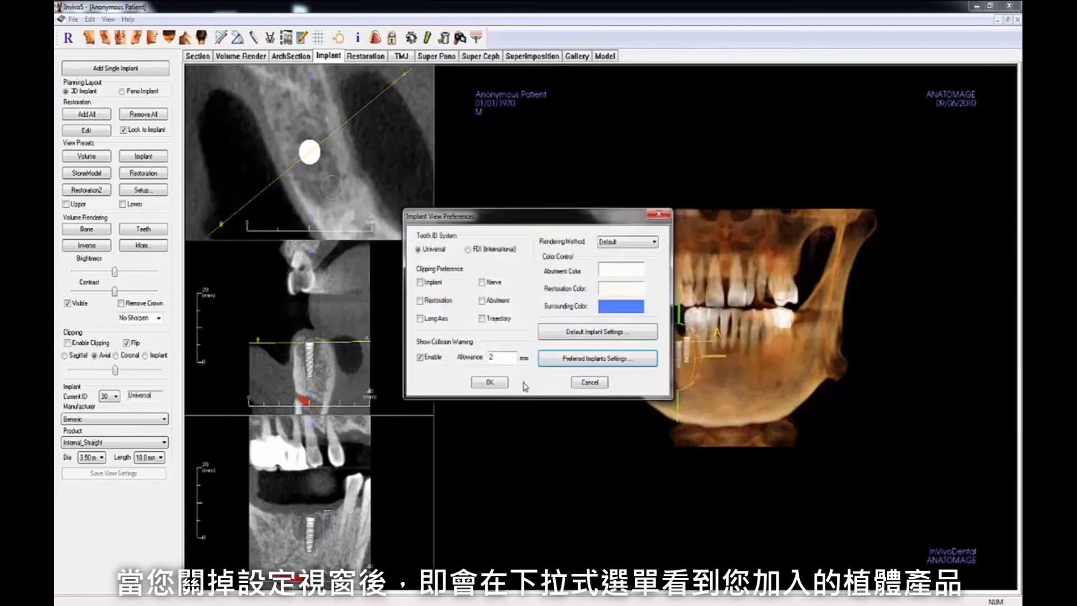
{"action": "left_click", "coordinate": [490, 383]}
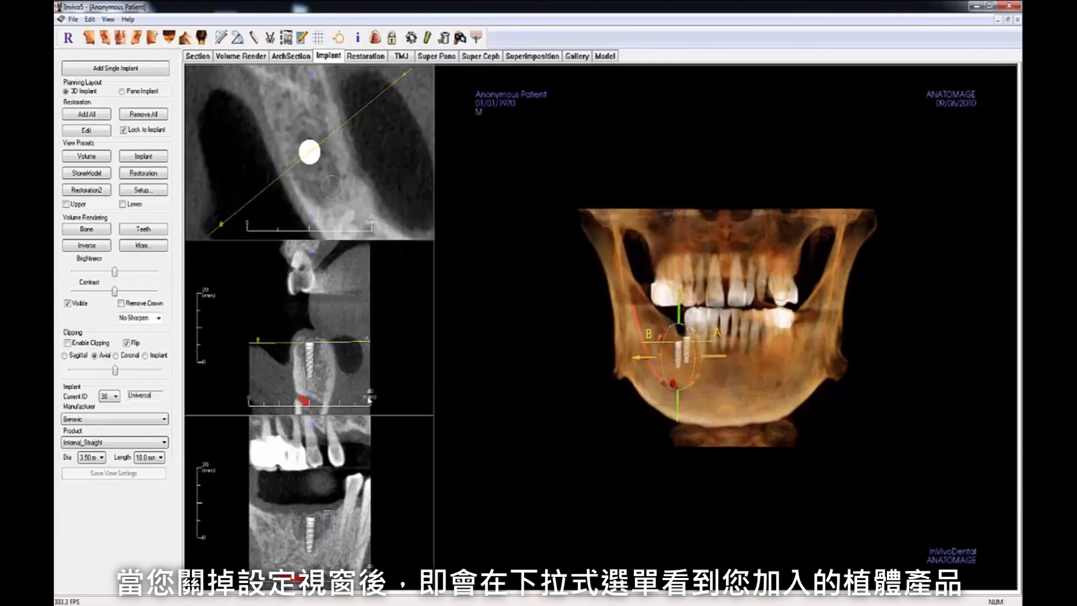
Step: Change implant 30's manufacturer to Astra_Facilitate_Guided with the OsseoSpeed_TX product
{"action": "left_click", "coordinate": [150, 424]}
{"action": "left_click_drag", "start_coordinate": [164, 384], "coordinate": [175, 287]}
{"action": "left_click", "coordinate": [140, 203]}
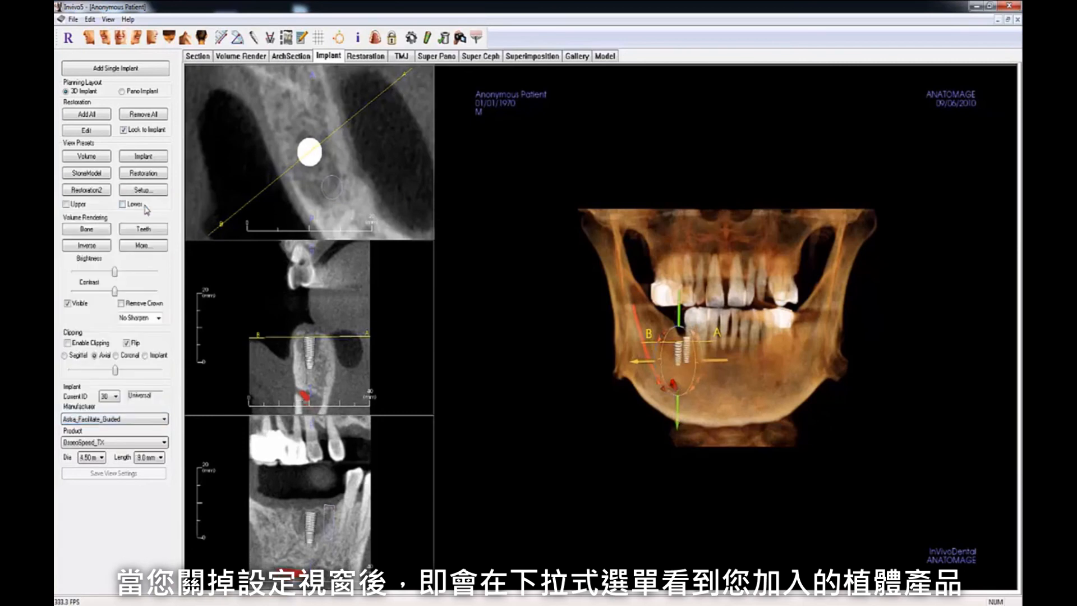
Step: Select several consecutive unneeded products in the preferred implants list and remove them
{"action": "left_click", "coordinate": [411, 38]}
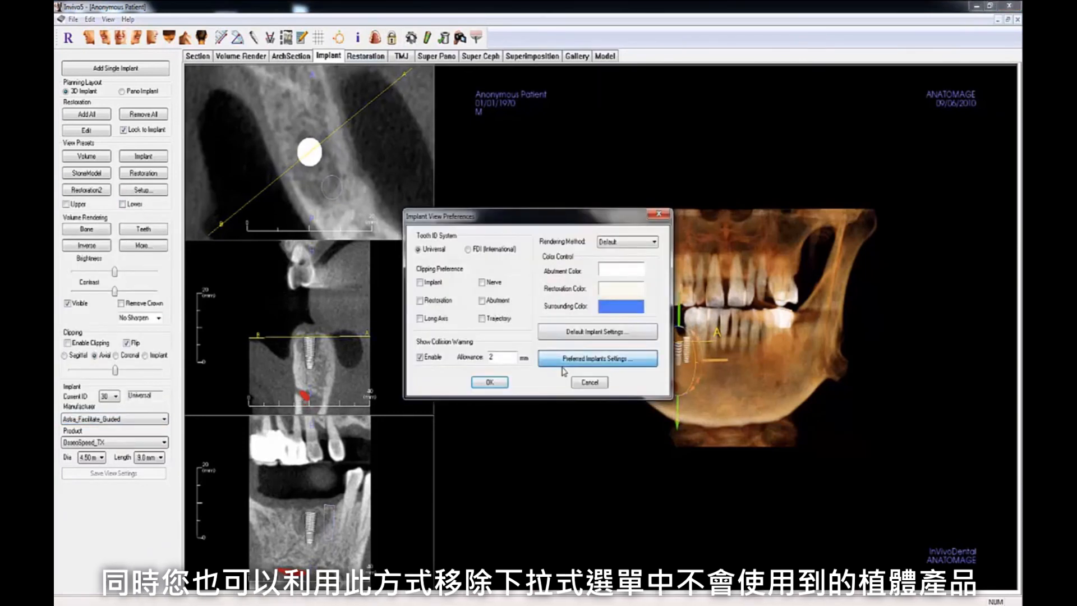
{"action": "left_click", "coordinate": [578, 357]}
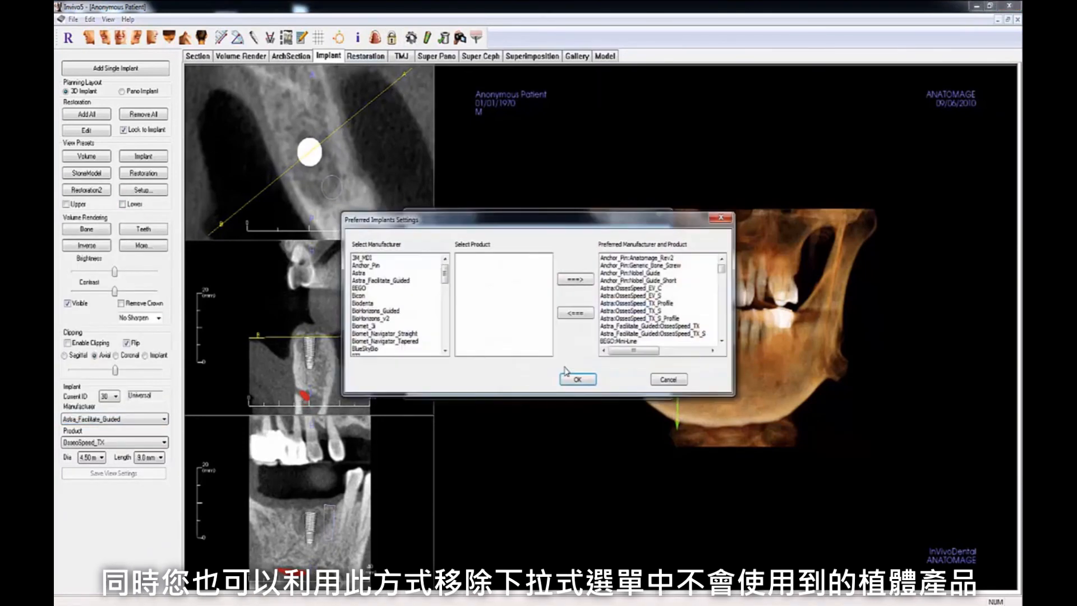
{"action": "left_click", "coordinate": [721, 340]}
{"action": "left_click", "coordinate": [721, 340]}
{"action": "left_click_drag", "start_coordinate": [645, 310], "coordinate": [645, 330]}
{"action": "left_click", "coordinate": [576, 313]}
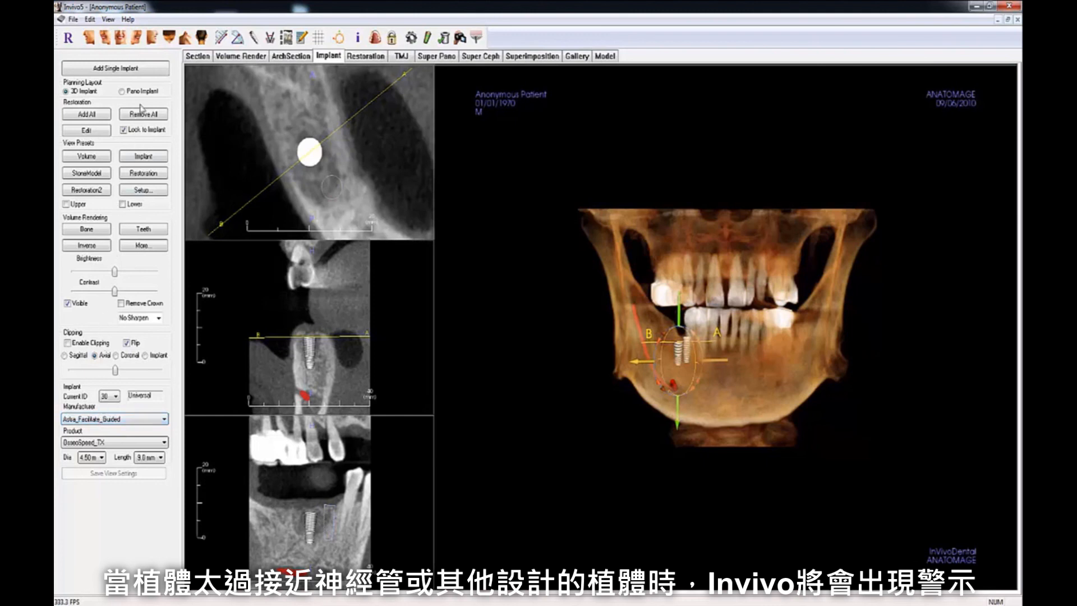
Step: Move implant 30 forward against the neighbouring implant 29 in the lateral view of the 3D model
{"action": "left_click", "coordinate": [141, 43]}
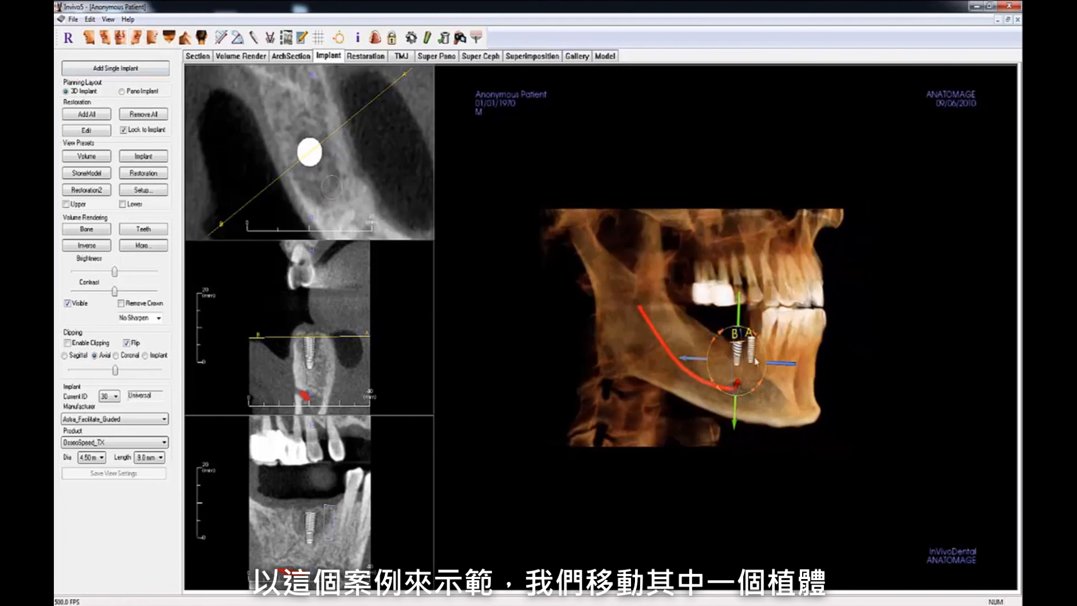
{"action": "left_click_drag", "start_coordinate": [776, 368], "coordinate": [785, 369]}
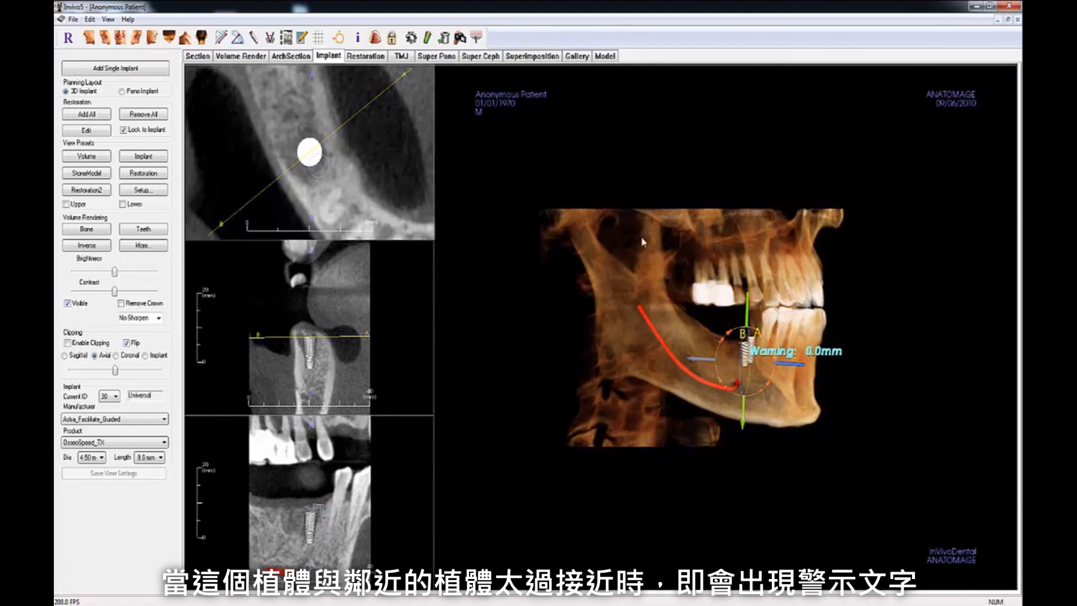
Step: Open the implant view preferences containing the collision warning settings
{"action": "left_click", "coordinate": [412, 38]}
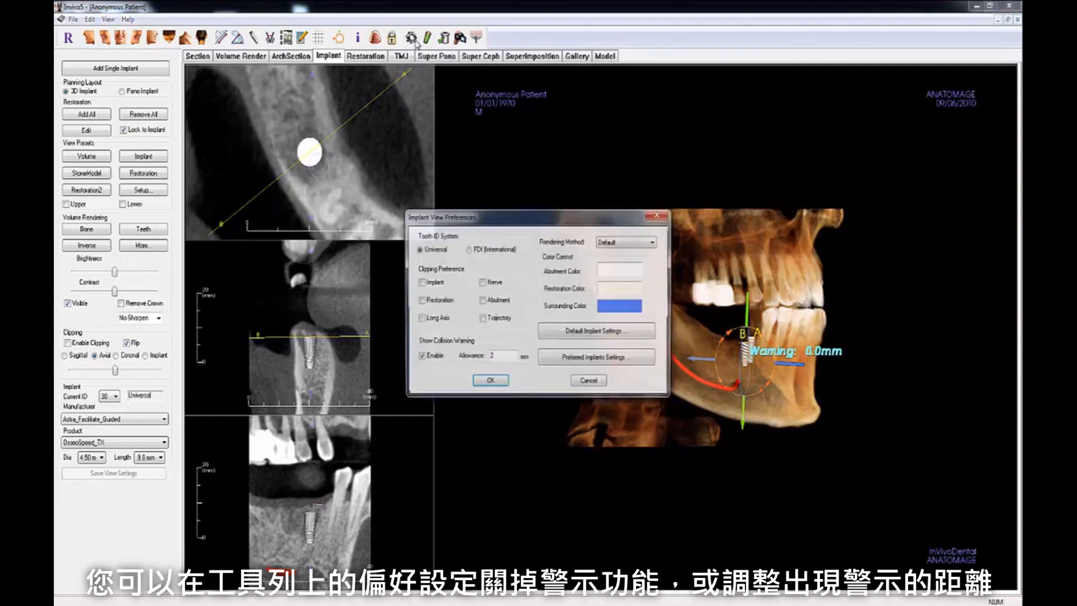